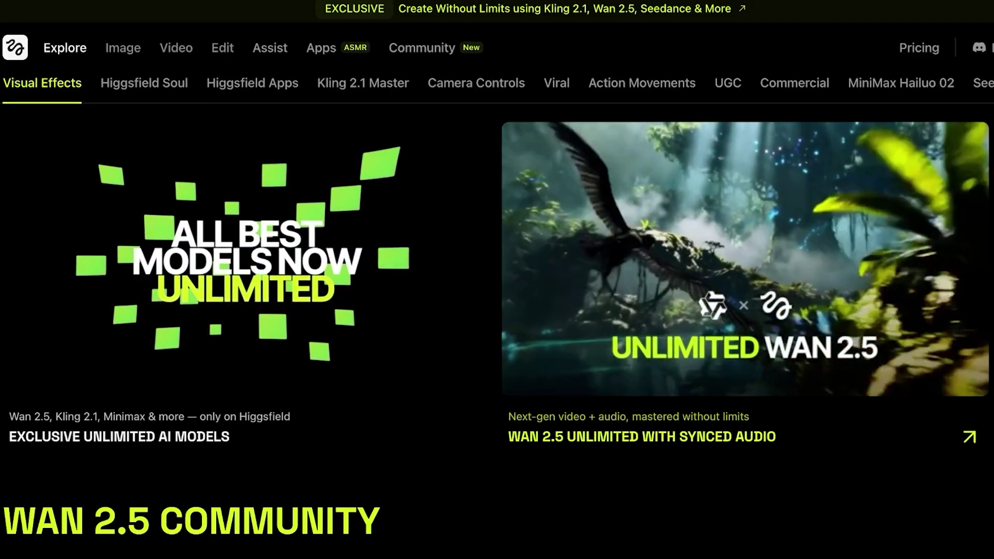
scroll(745, 279, down, 1)
scroll(745, 279, up, 1)
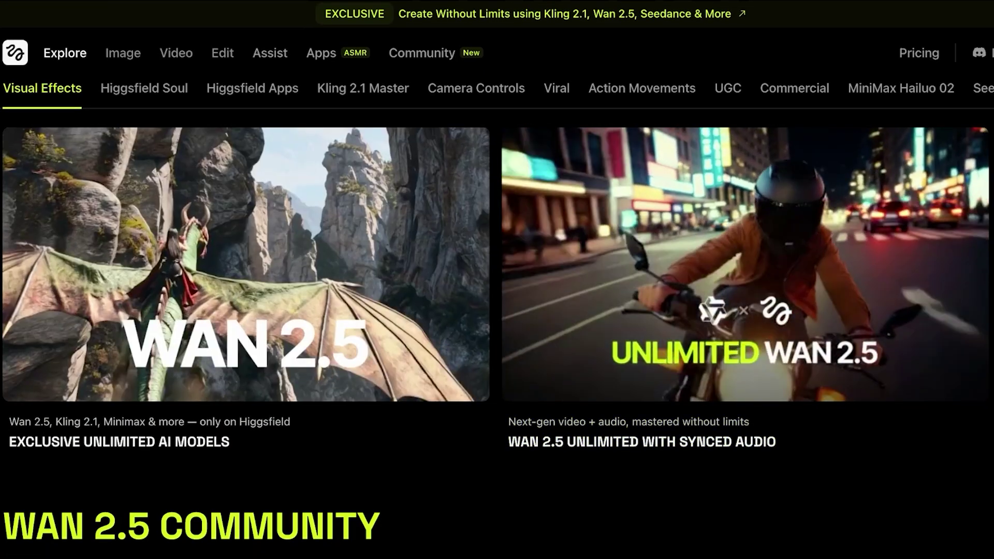
click(993, 53)
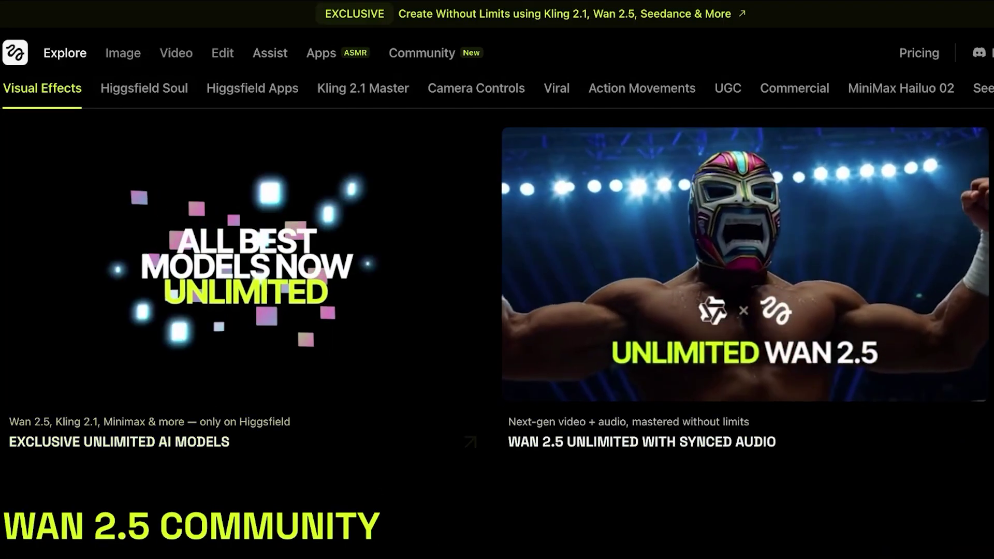
Open the Wan 2.5 video generator and choose its General preset
mouse_move(176, 52)
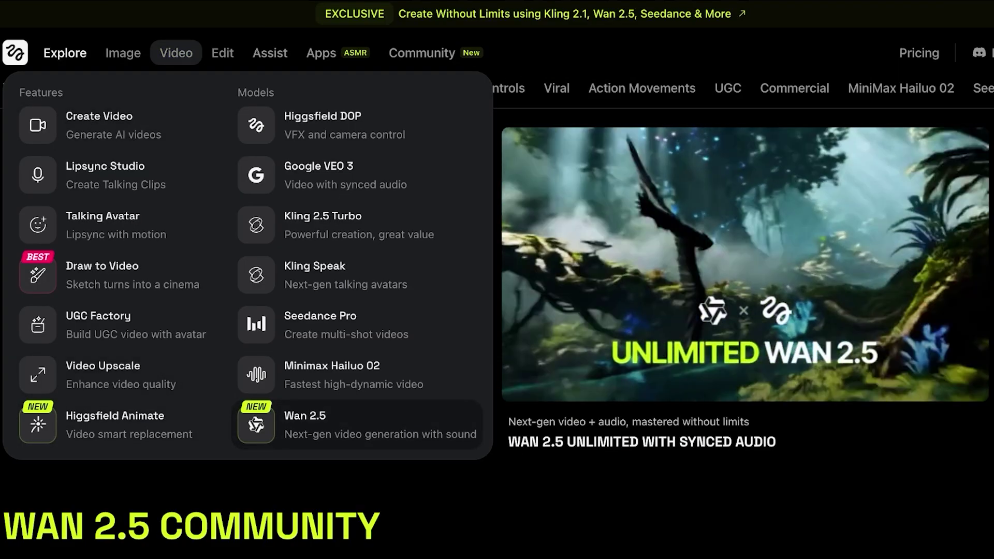
click(288, 417)
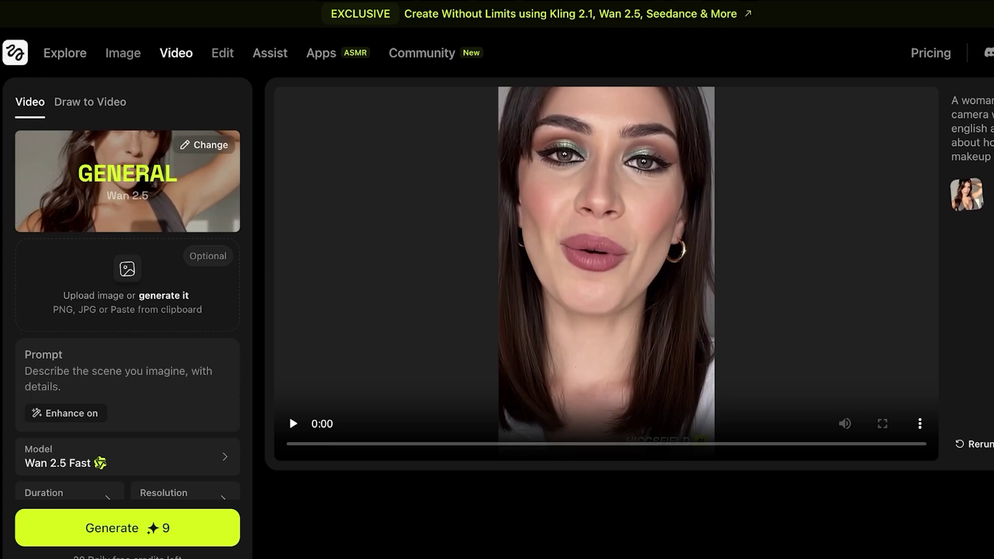
click(204, 144)
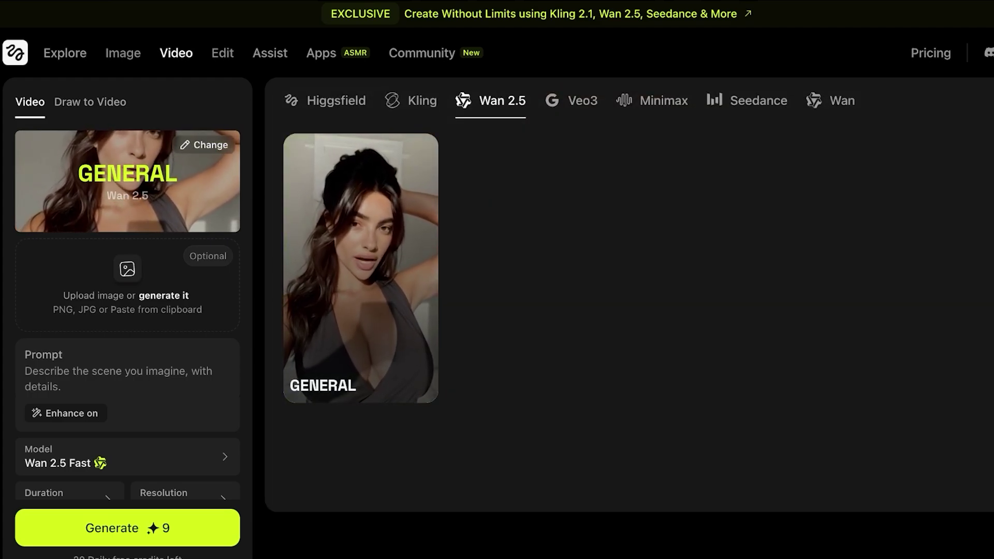
click(361, 268)
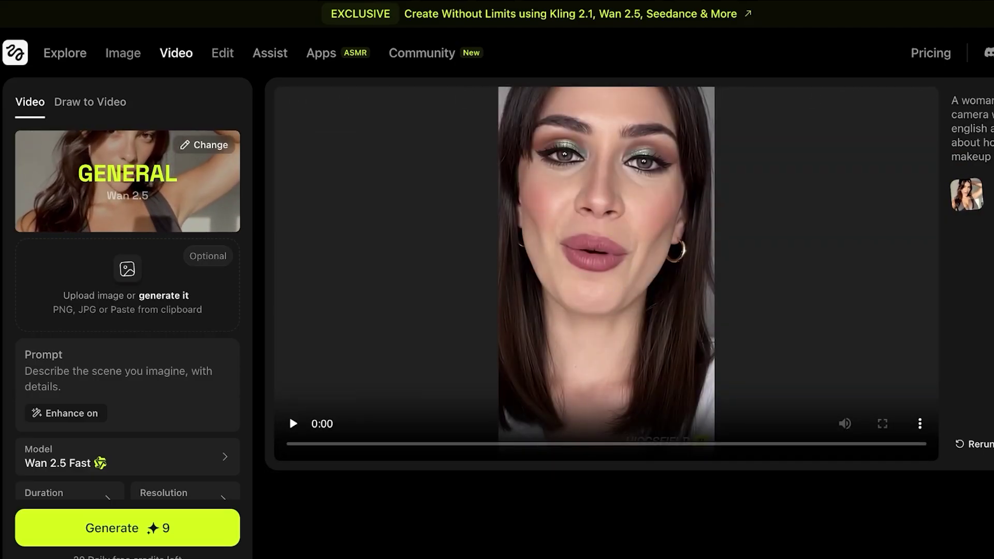
Choose Wan 2.5 Fast as the video generation model
scroll(127, 347, down, 2)
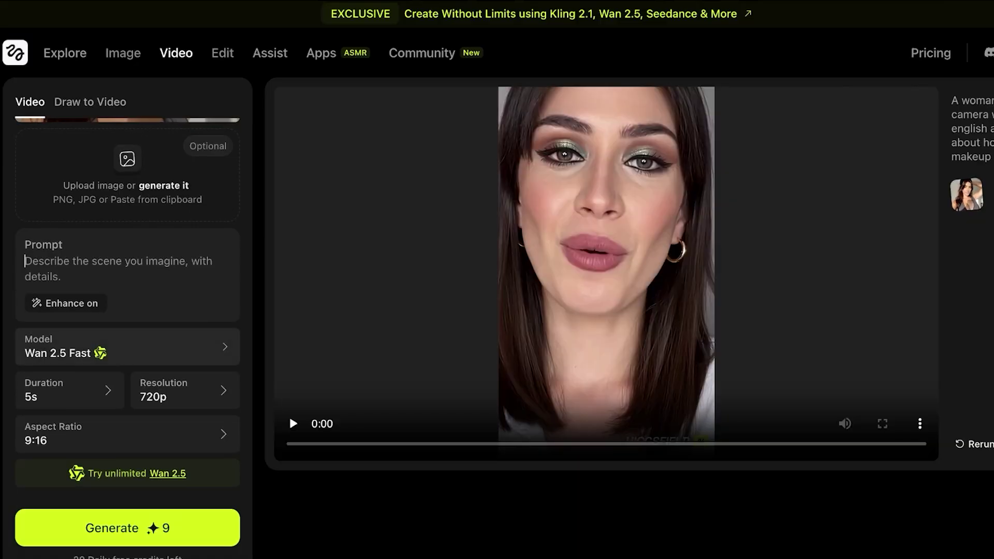
click(127, 347)
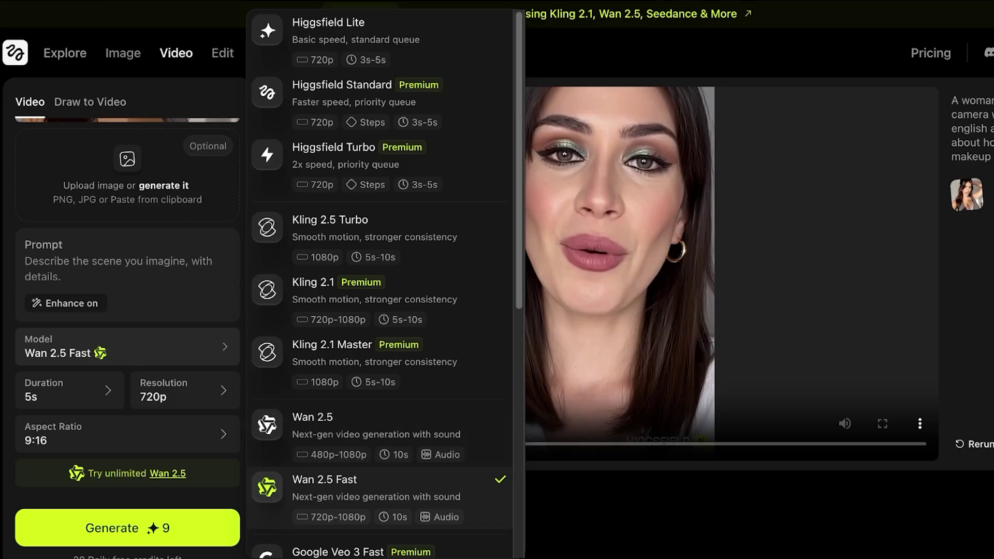
click(381, 498)
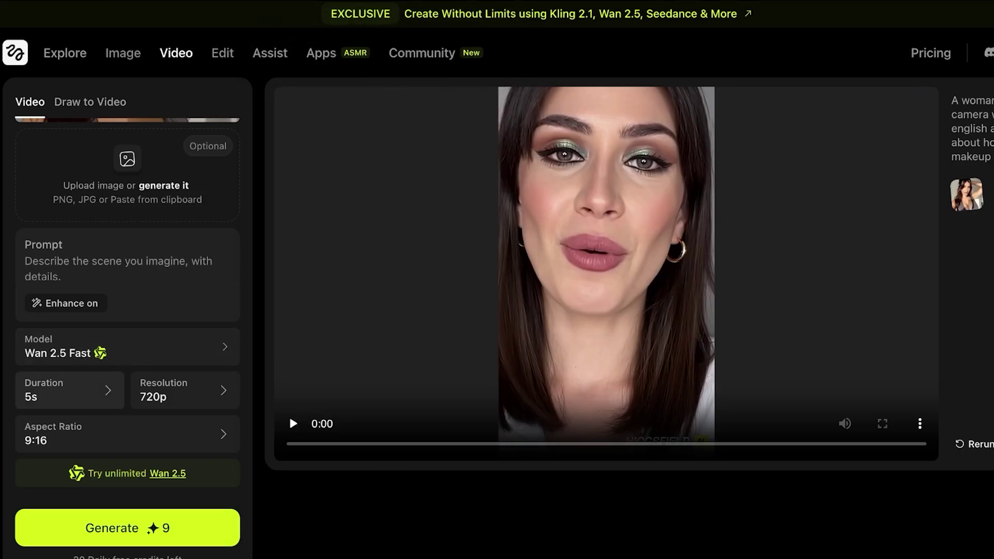
Check the available video resolutions, then set the aspect ratio to 16:9
click(185, 390)
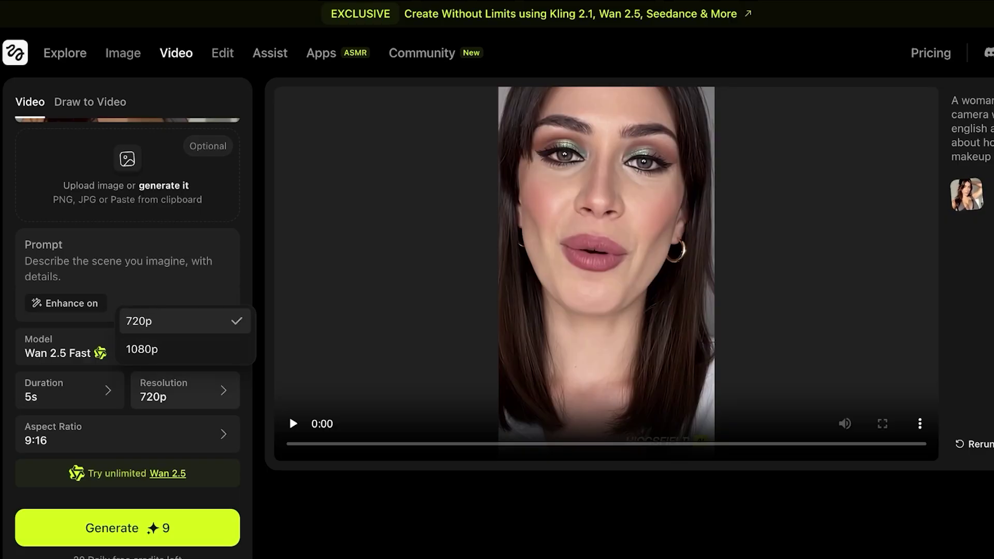
click(127, 433)
click(128, 434)
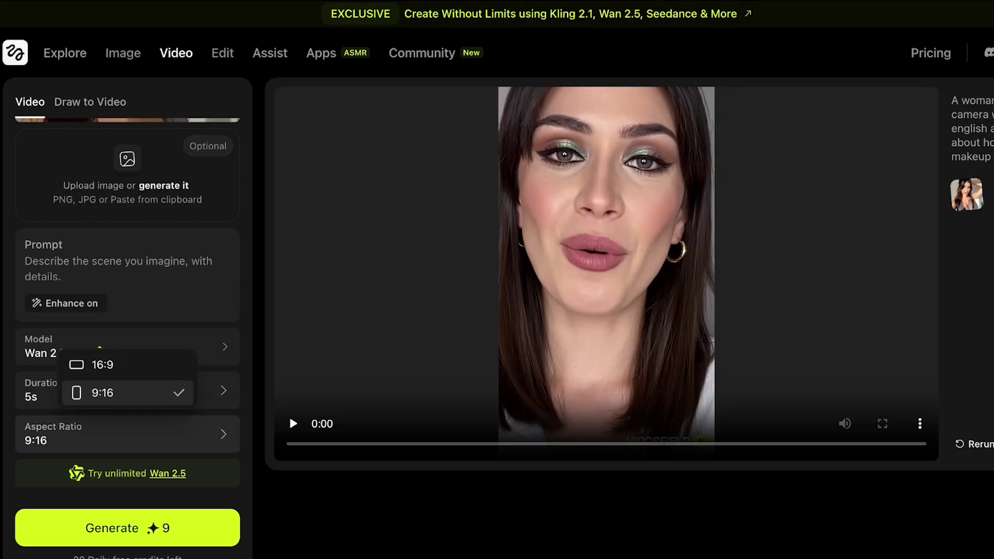
click(127, 364)
scroll(127, 311, up, 2)
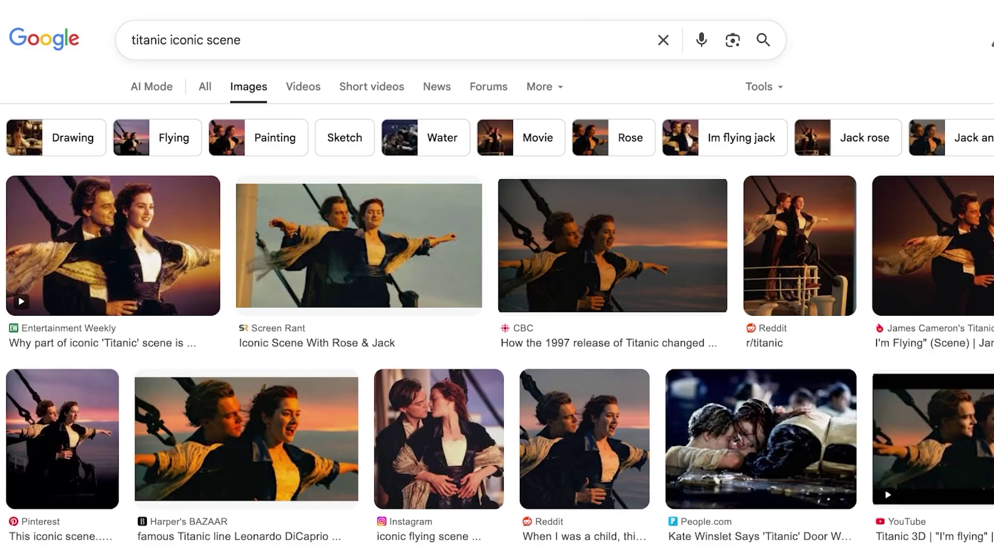
Switch to the Google Images results for "titanic iconic scene" and preview the stills of the couple at the ship's bow
click(799, 246)
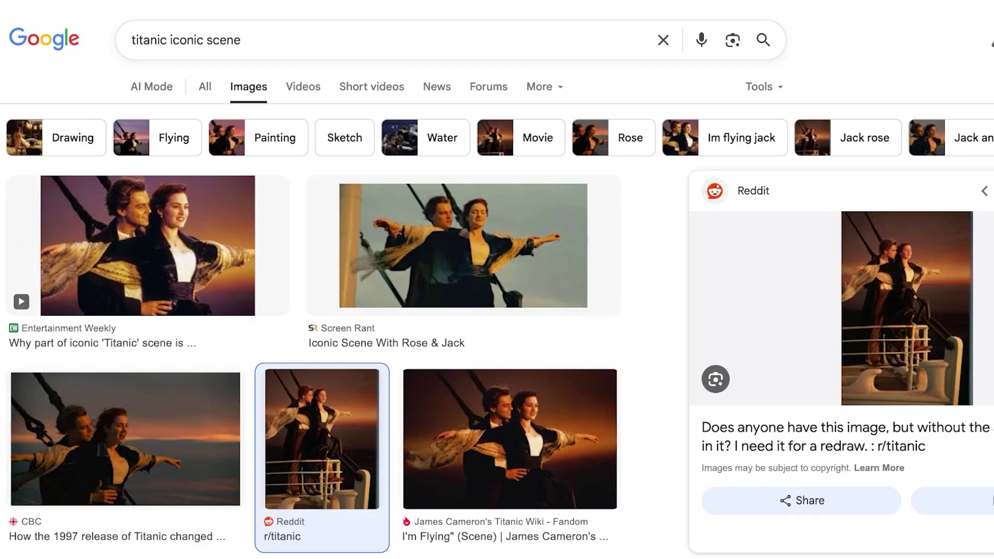
click(993, 191)
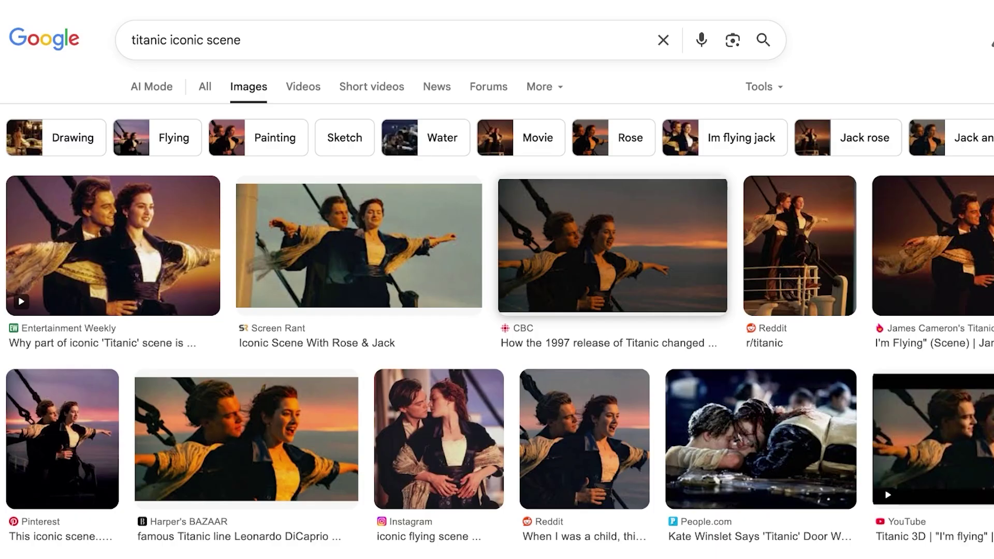
click(944, 245)
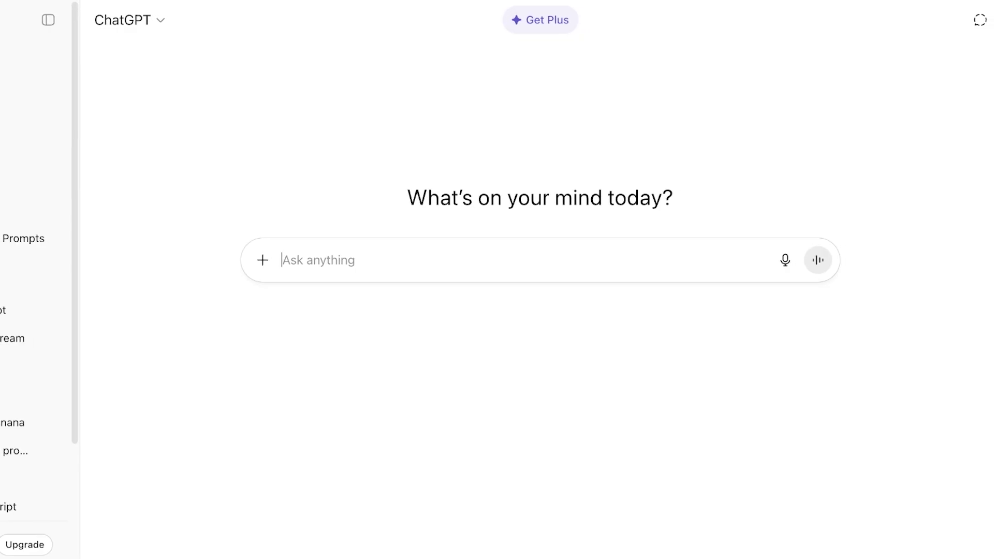
In ChatGPT, request a prompt description for the iconic Titanic movie scene where Rose is standing on the deck and opens her arms
text(create )
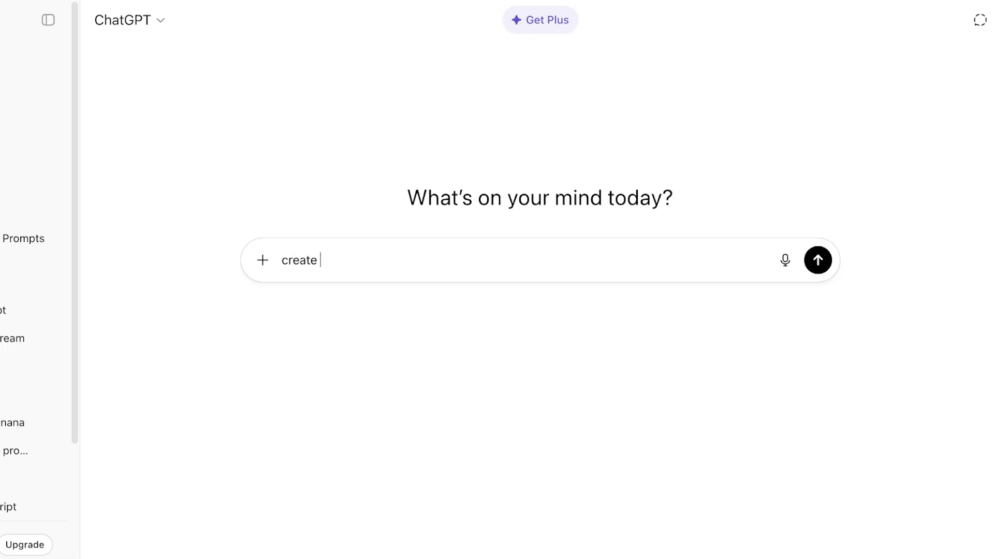
text(a description gp)
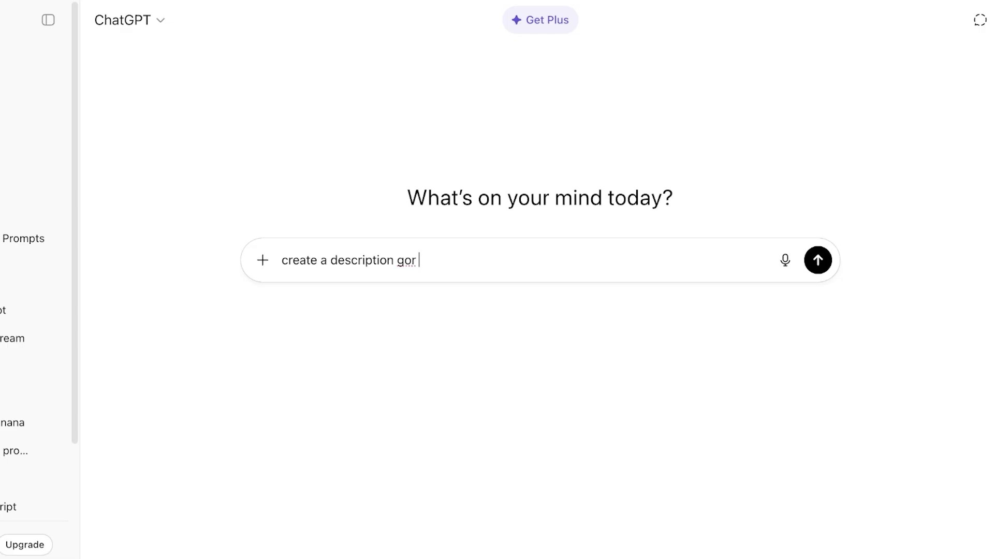
key(BackSpace)
key(BackSpace)
text(for a prompt t)
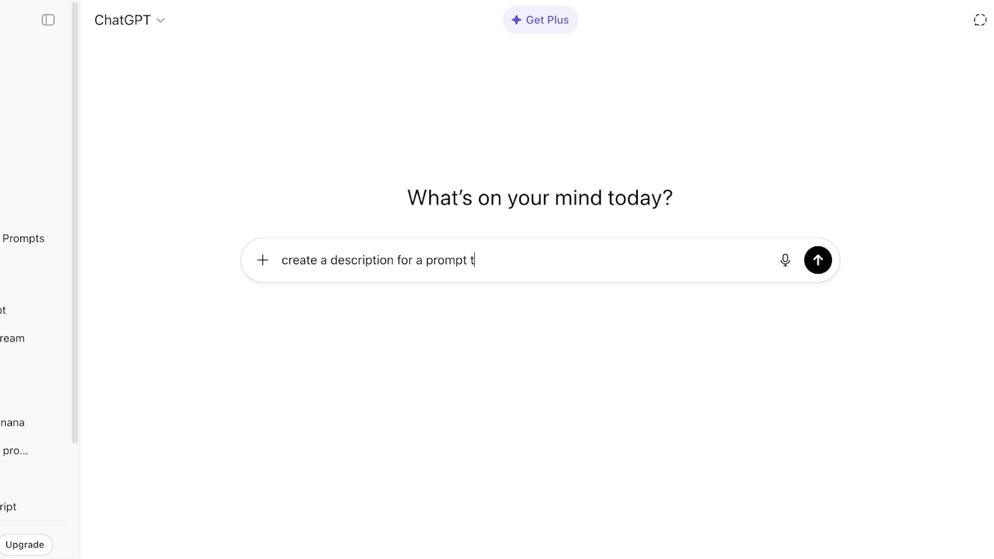
text(o create the iconic movie sc)
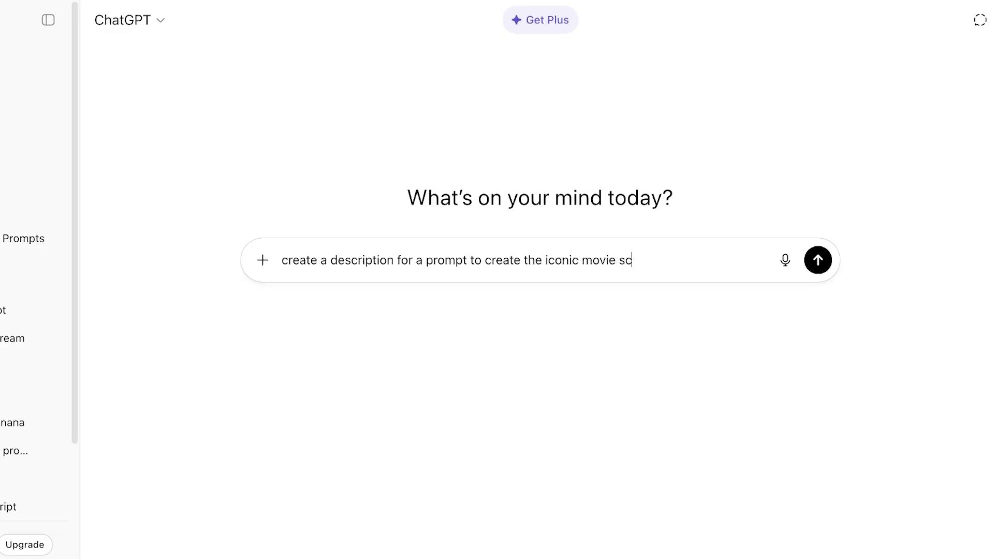
text(ene of titanicc)
key(BackSpace)
key(BackSpace)
text(c )
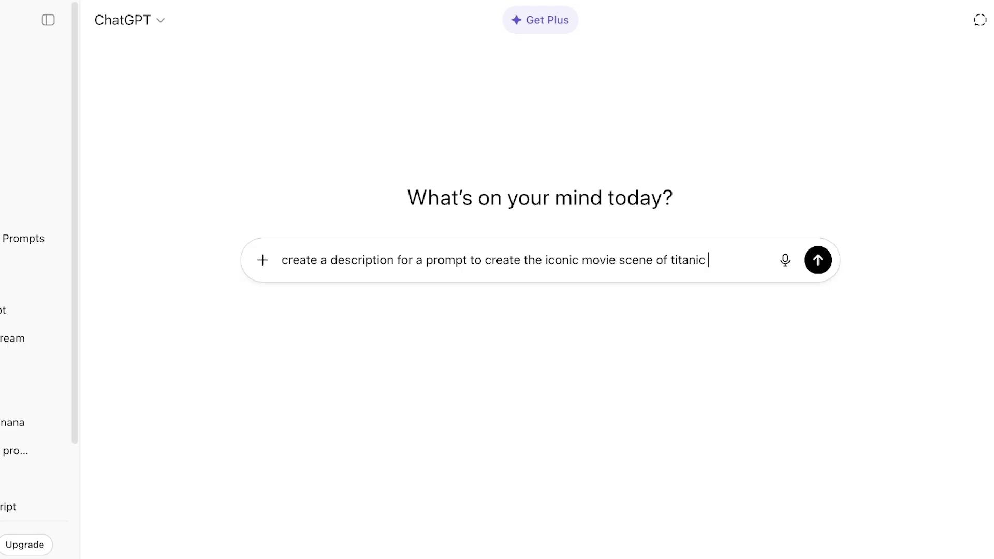
text(movie where th)
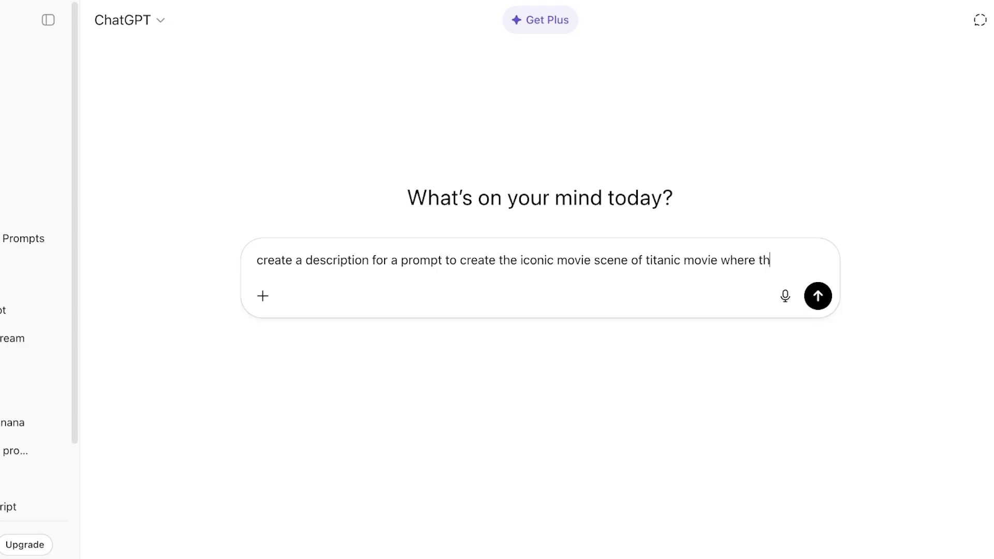
text(ose is standing on the deck and she )
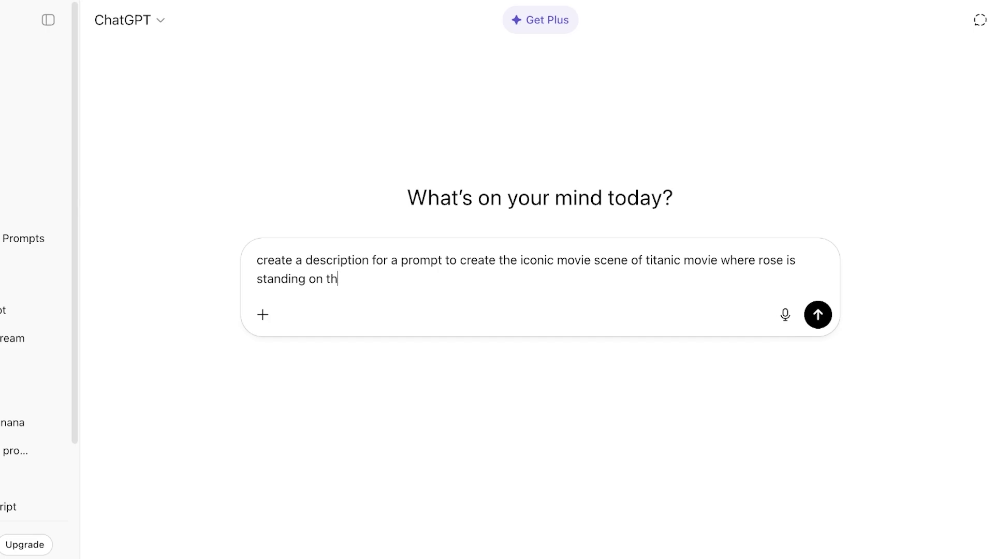
text(opens her)
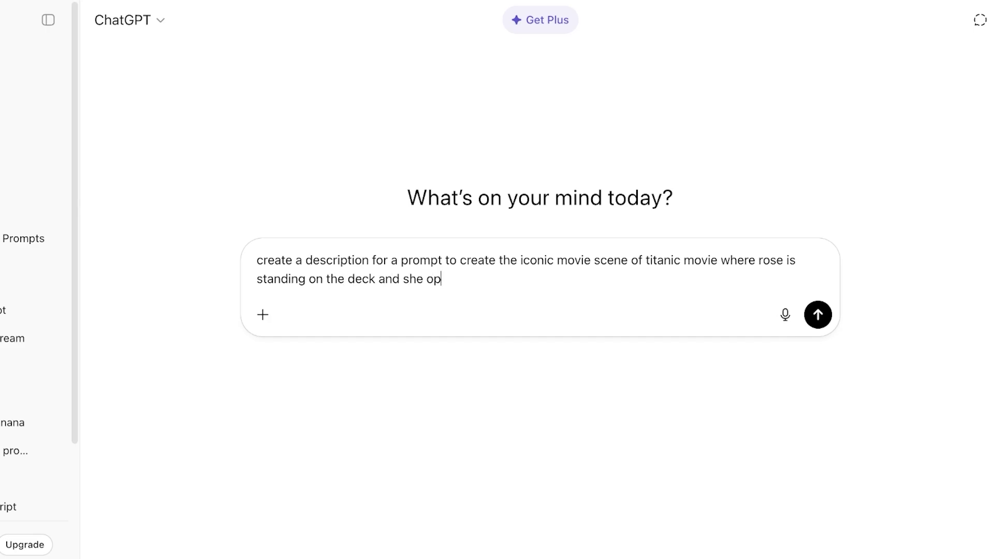
key(Return)
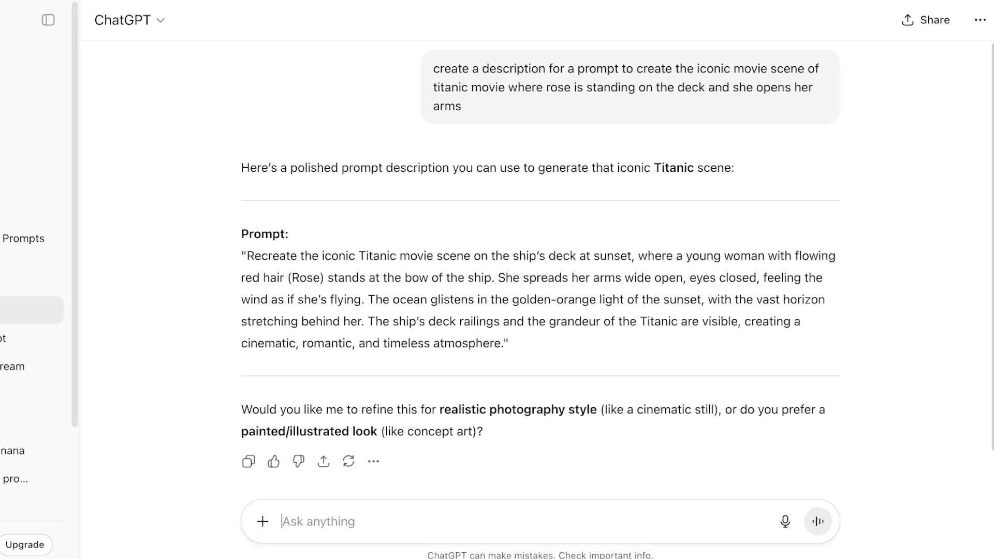
Copy ChatGPT's Titanic scene description, without the quotation marks, into the Higgsfield video prompt
drag(247, 256, 500, 343)
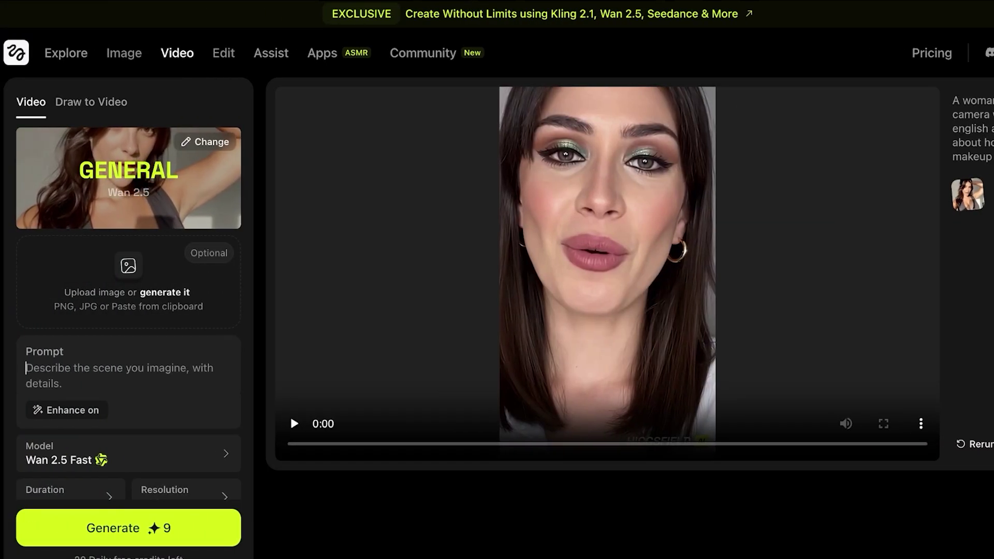
key(ctrl+v)
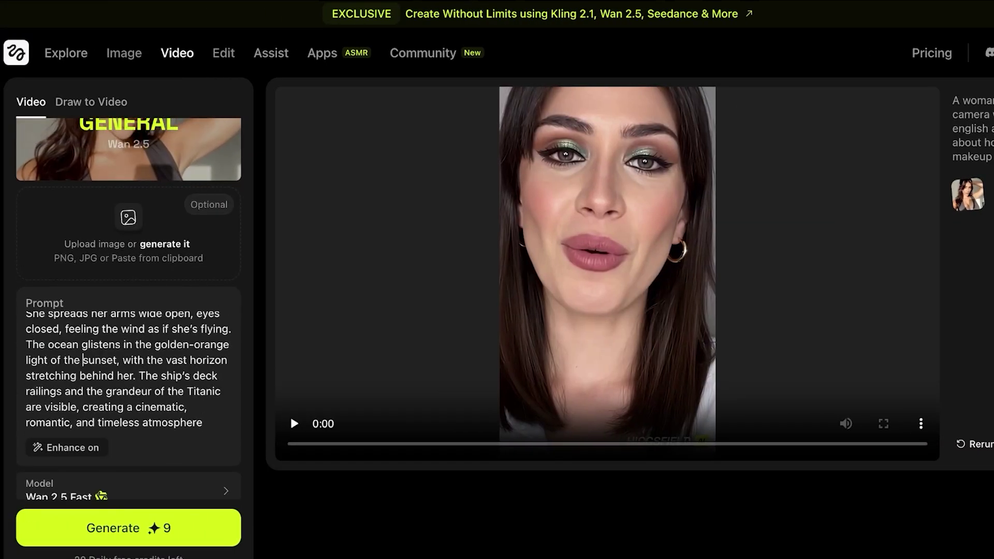
scroll(128, 370, up, 3)
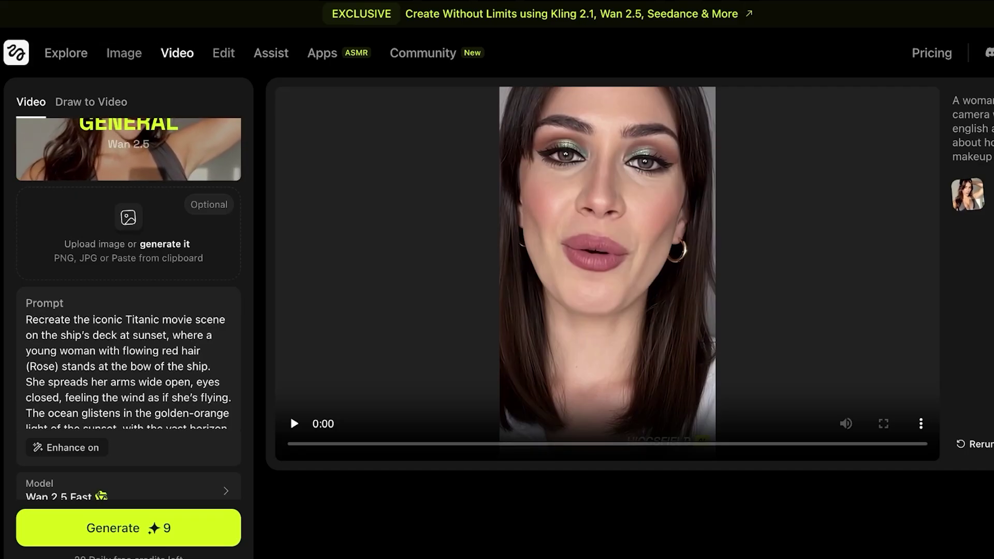
Replace "flowing red hair (Rose)" in the video prompt with "long black hair"
drag(59, 366, 126, 350)
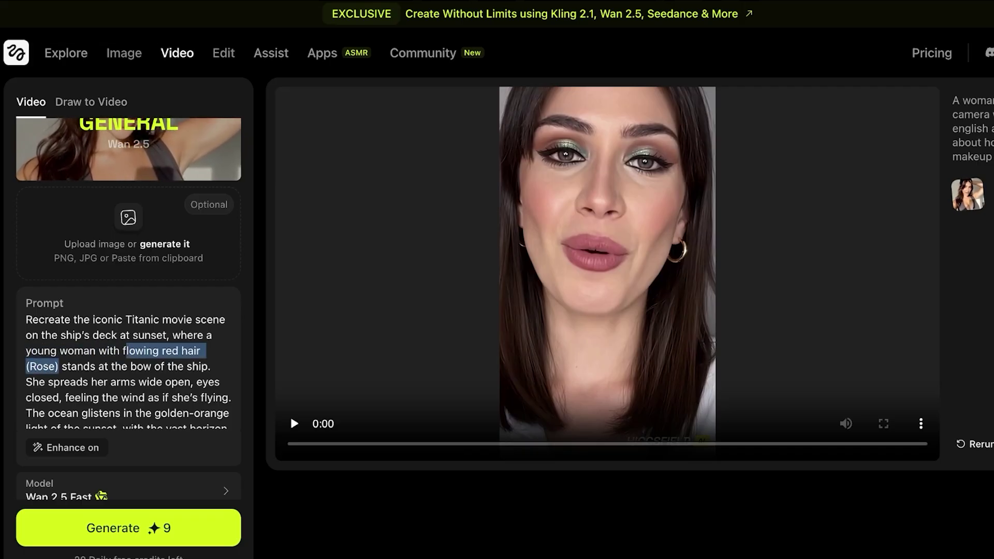
key(BackSpace)
key(BackSpace)
text(lo)
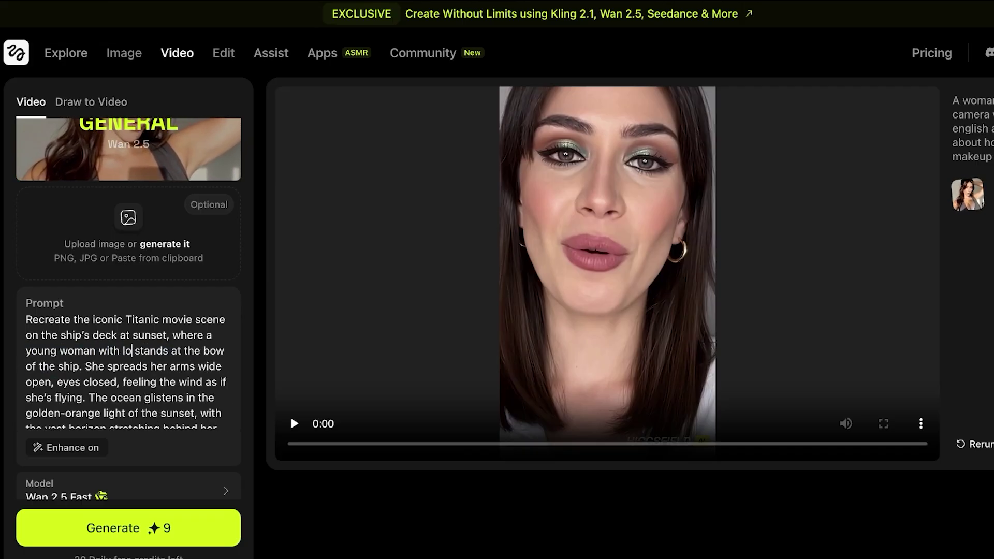
text(ng black hair)
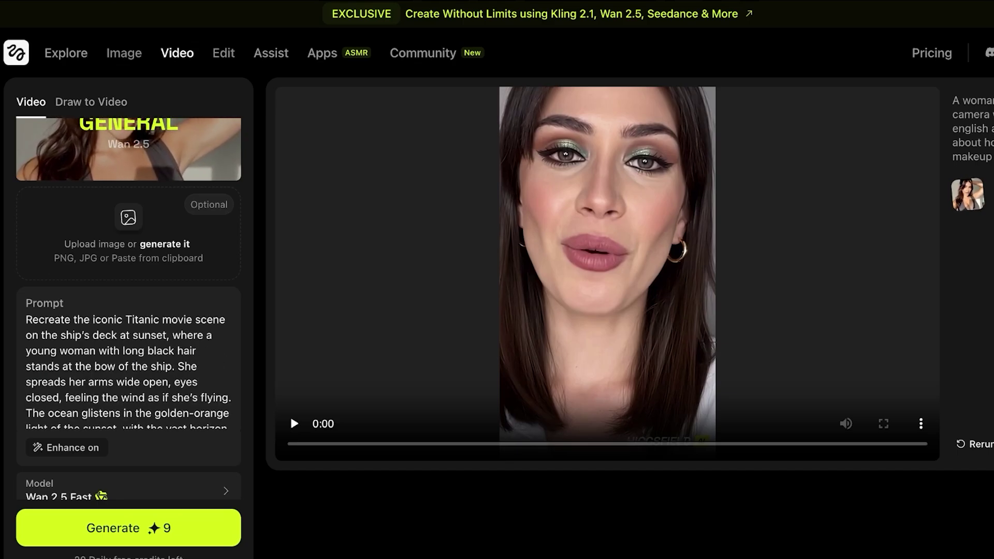
Remove the part of the video prompt about the ship's deck railings and the grandeur of the Titanic
scroll(129, 372, down, 1)
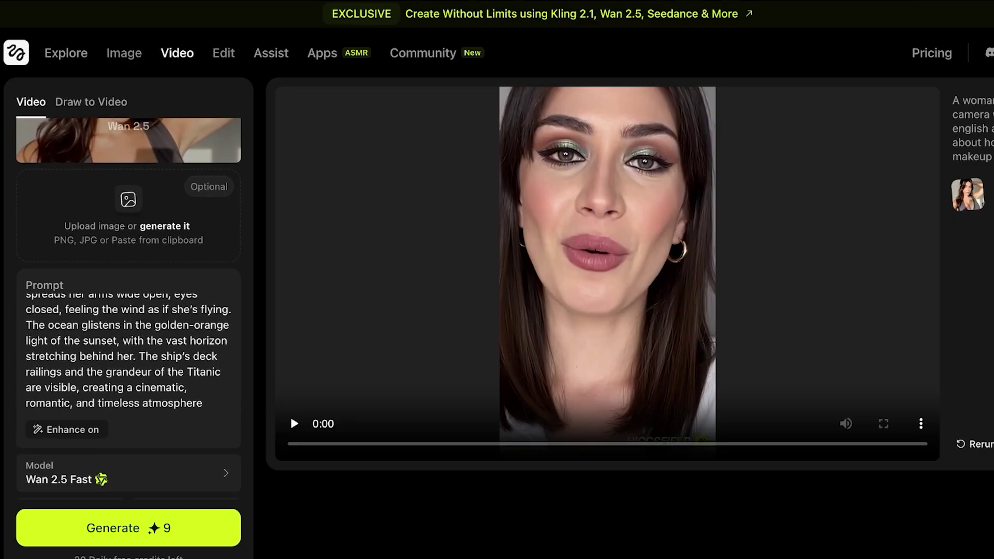
drag(139, 356, 124, 388)
key(BackSpace)
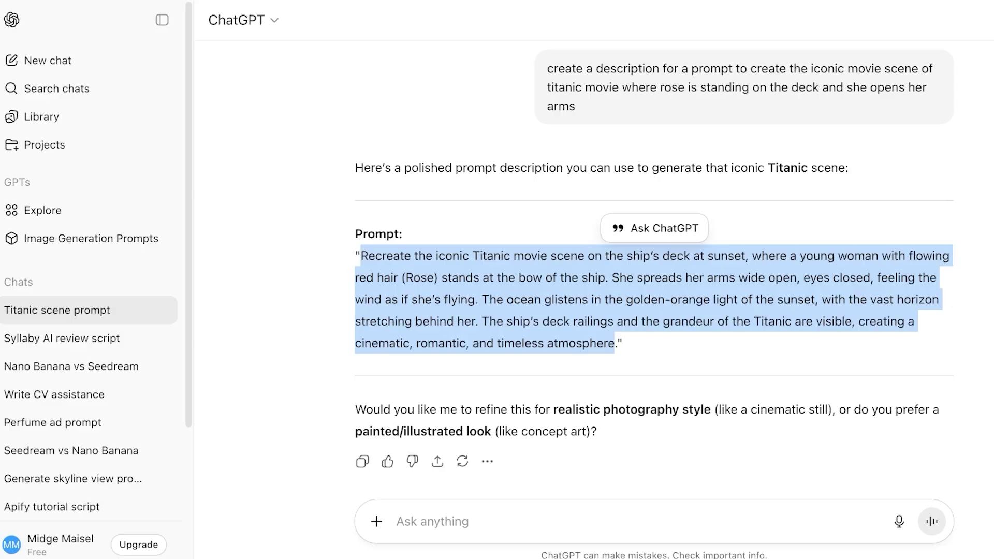
Return to the ChatGPT conversation and ask it to "also include jack" in the scene prompt
click(398, 521)
text(also include jack)
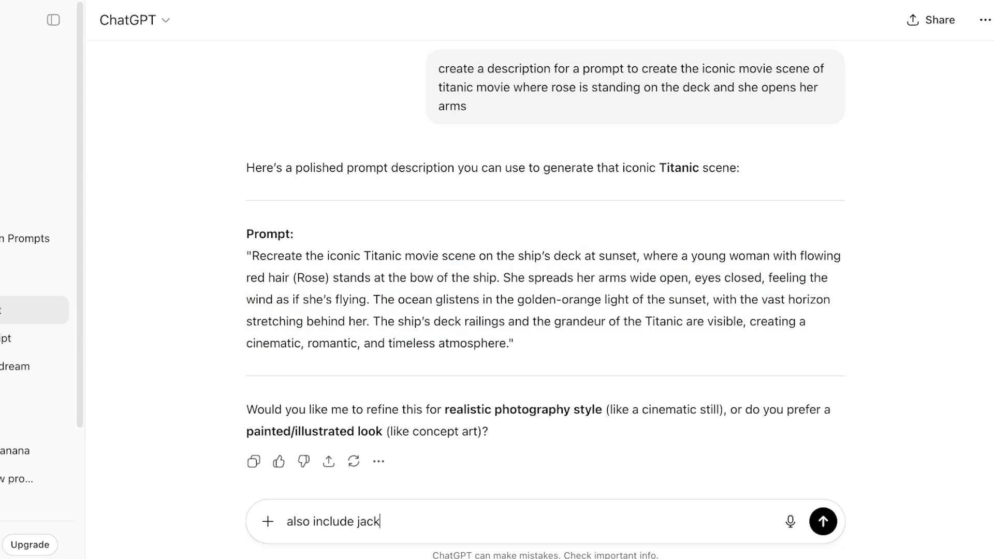
key(Return)
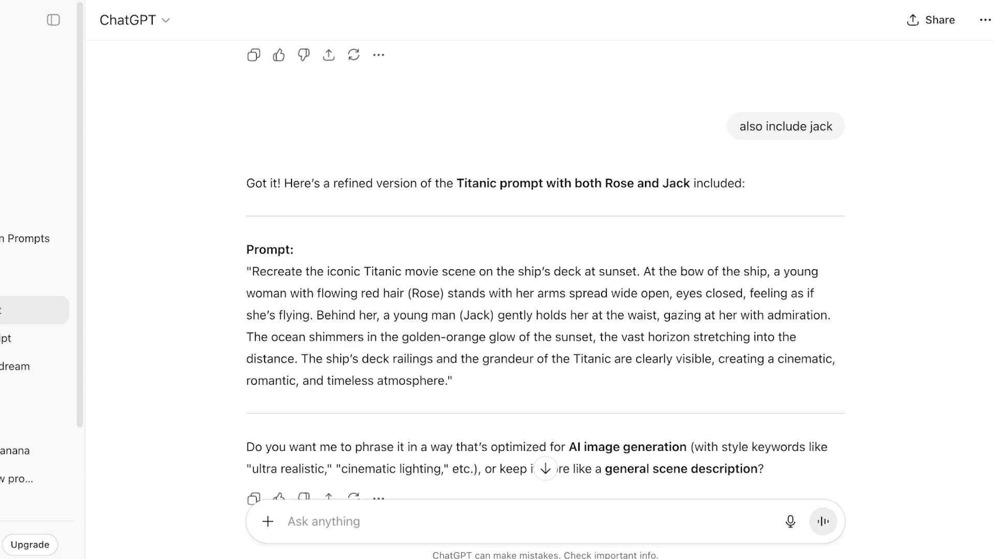
Replace the Higgsfield video prompt with ChatGPT's revised Titanic description that includes both Rose and Jack, without the quotation marks
drag(252, 271, 448, 381)
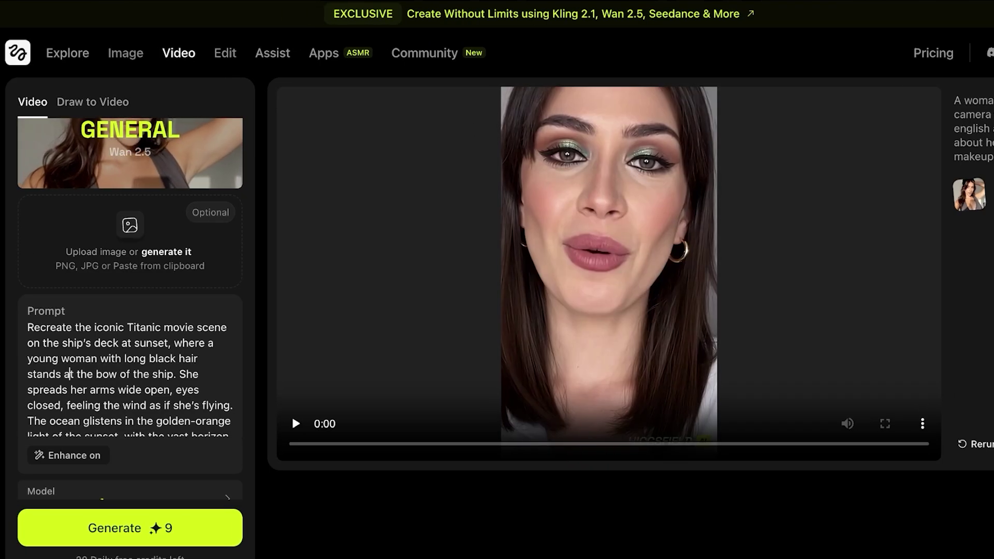
key(ctrl+a)
key(ctrl+v)
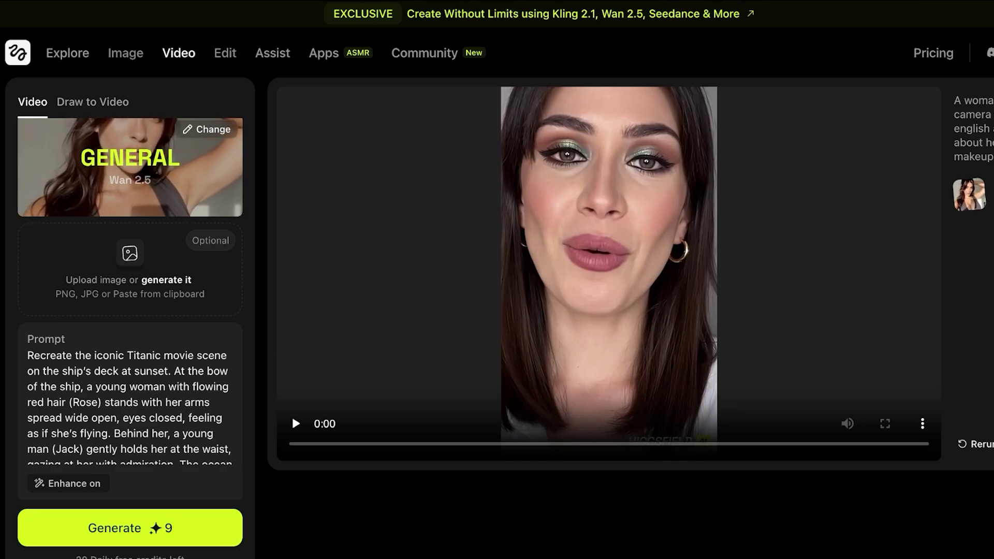
In the video prompt, replace "flowing red hair (Rose)" with "flowing black hair" and "(Jack)" with "with a muscular body"
drag(103, 402, 193, 388)
text(flowing black hair)
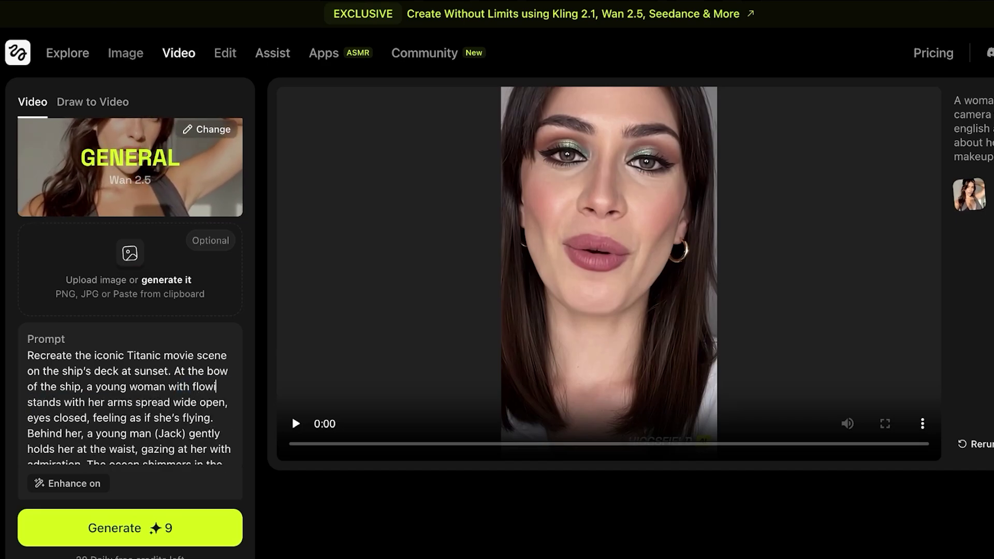
key(shift+Right)
key(shift+Right)
key(shift+Right)
key(shift+Right)
key(shift+Right)
key(shift+Right)
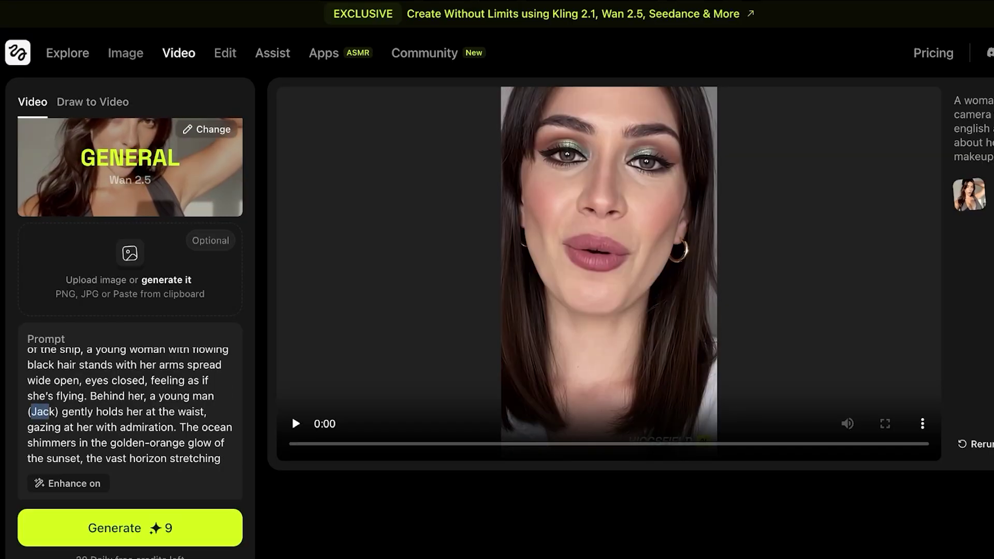
key(BackSpace)
text(with a muscular )
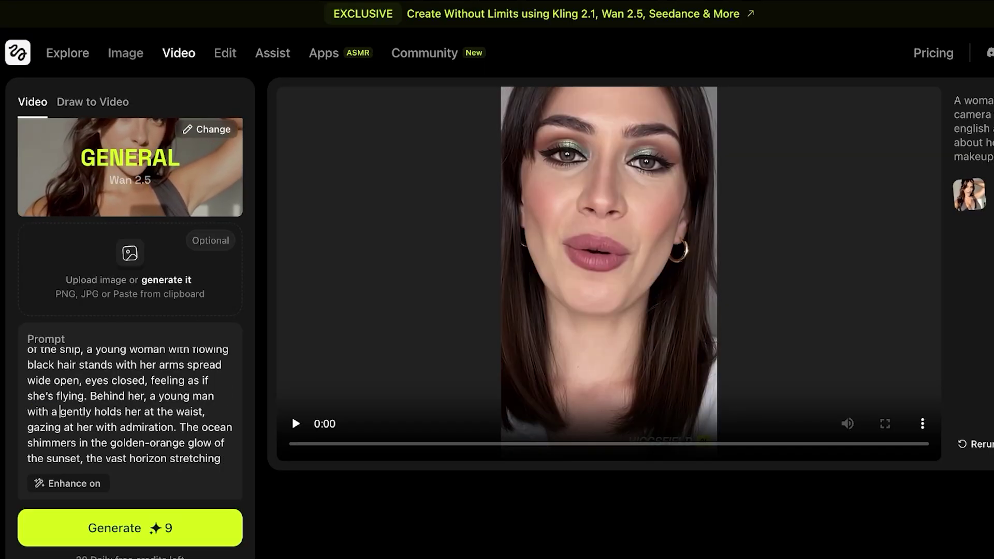
text(body)
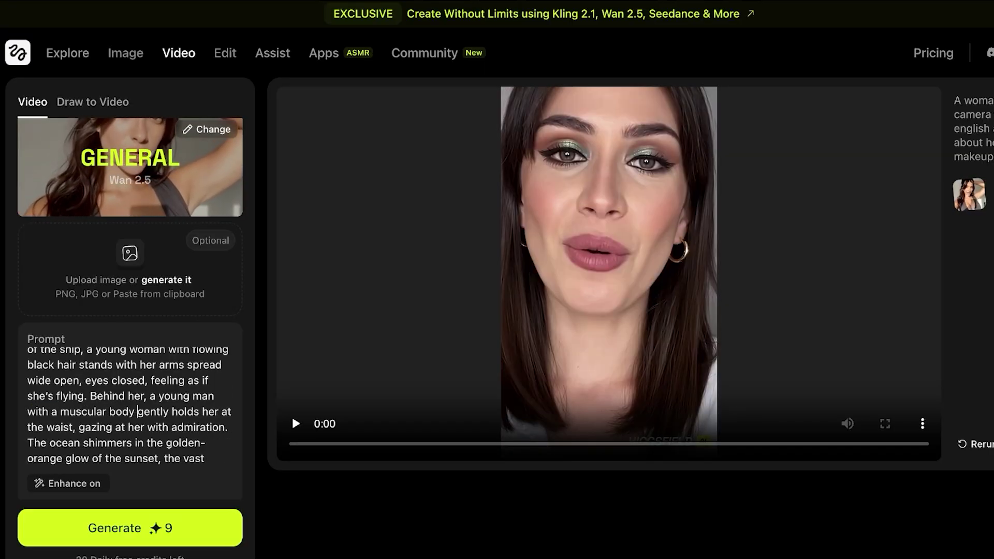
Remove the closing sentence about the ship's deck railings and the grandeur of the Titanic from the video prompt
scroll(129, 406, down, 1)
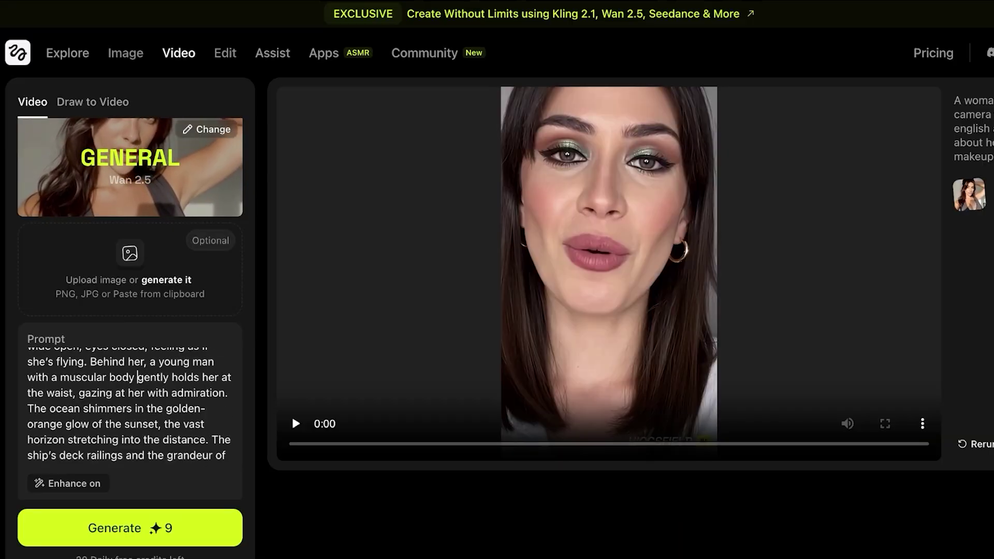
scroll(129, 406, down, 1)
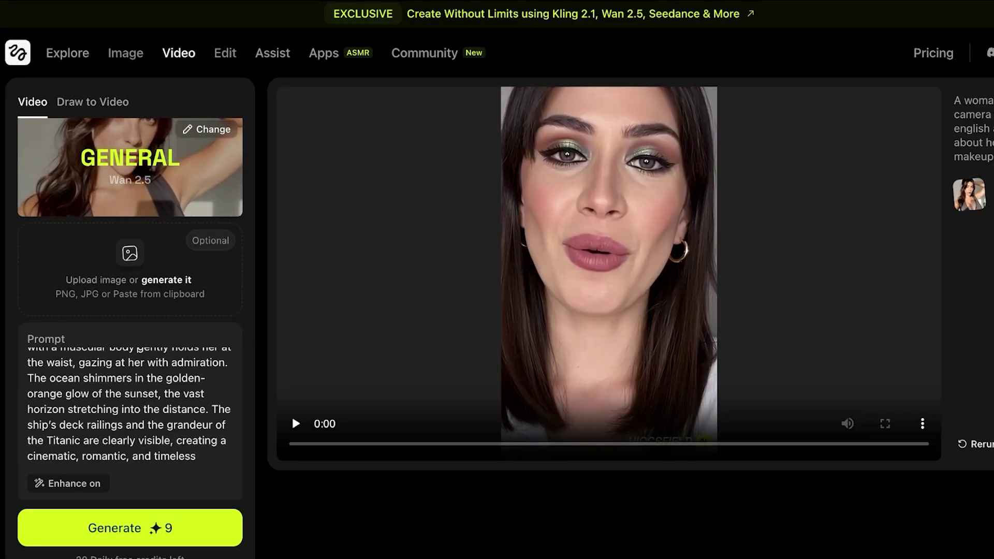
key(Down)
drag(211, 394, 170, 425)
key(BackSpace)
scroll(129, 406, up, 1)
scroll(129, 406, down, 1)
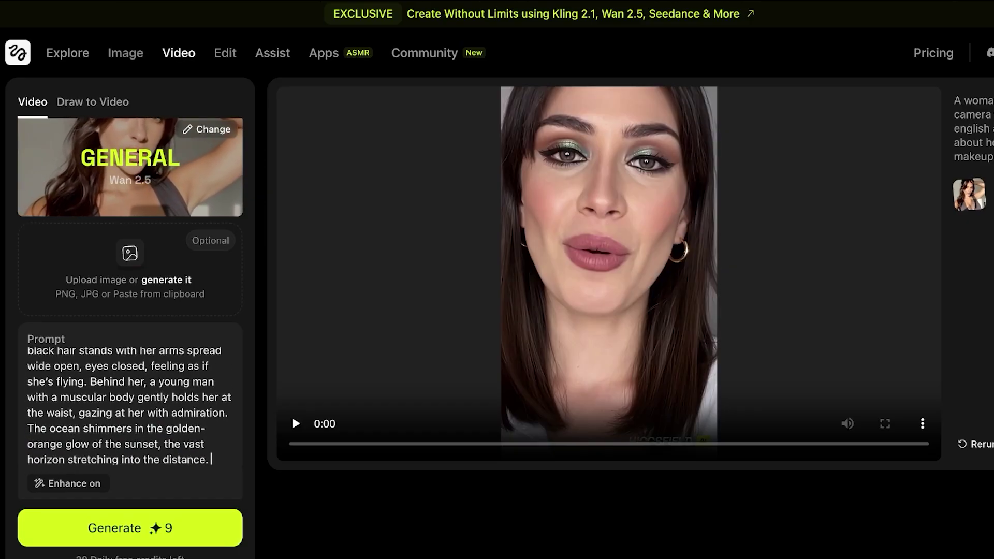
scroll(130, 406, up, 1)
scroll(130, 406, down, 3)
scroll(130, 310, up, 3)
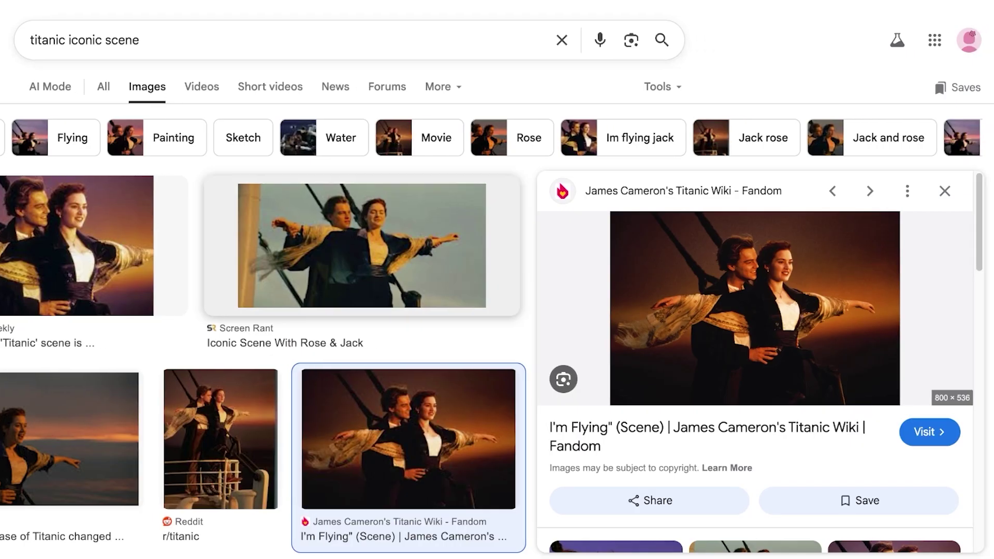
Compare the bow-scene stills in the Google Images results and pick the James Cameron's Titanic Wiki one as the video's reference image
click(361, 246)
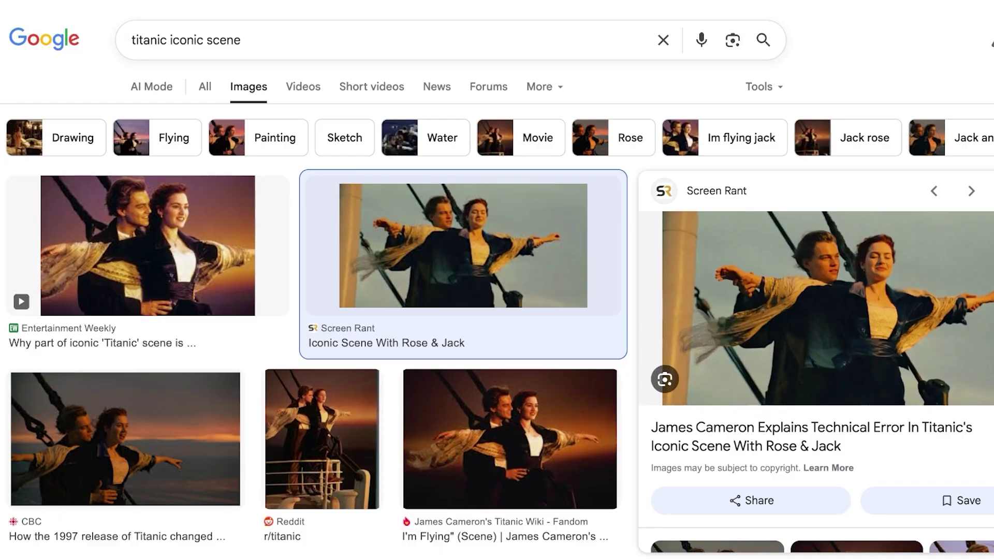
scroll(147, 290, down, 1)
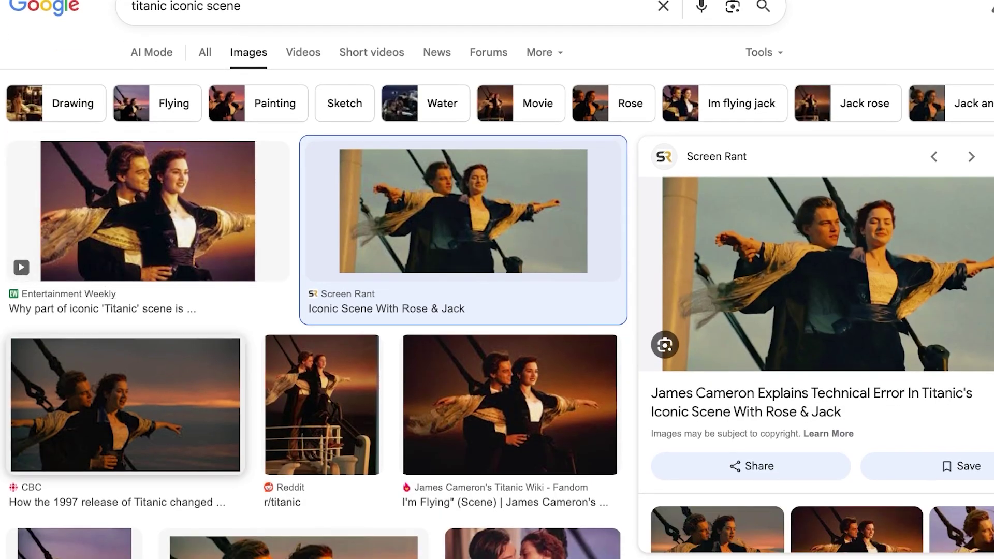
click(125, 398)
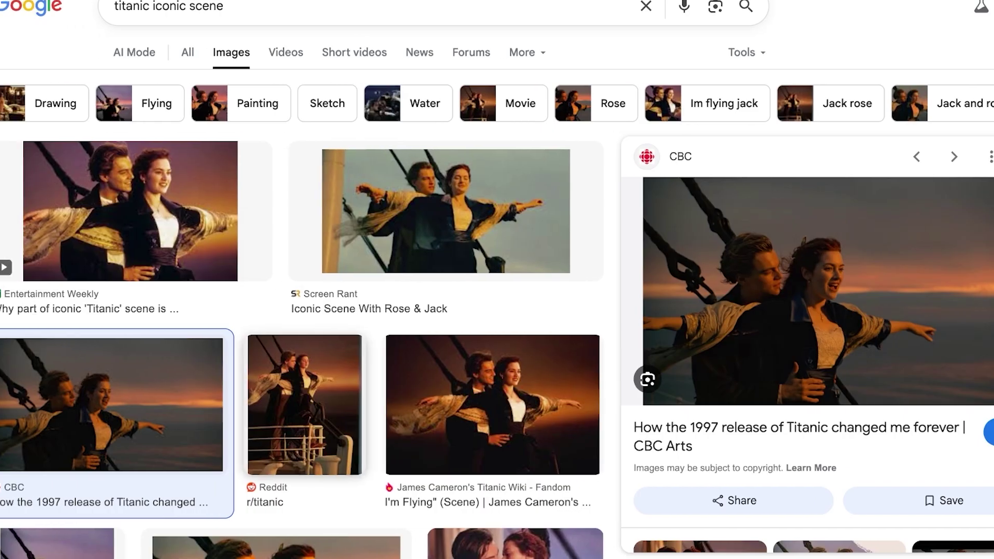
click(155, 222)
scroll(414, 248, down, 1)
click(326, 386)
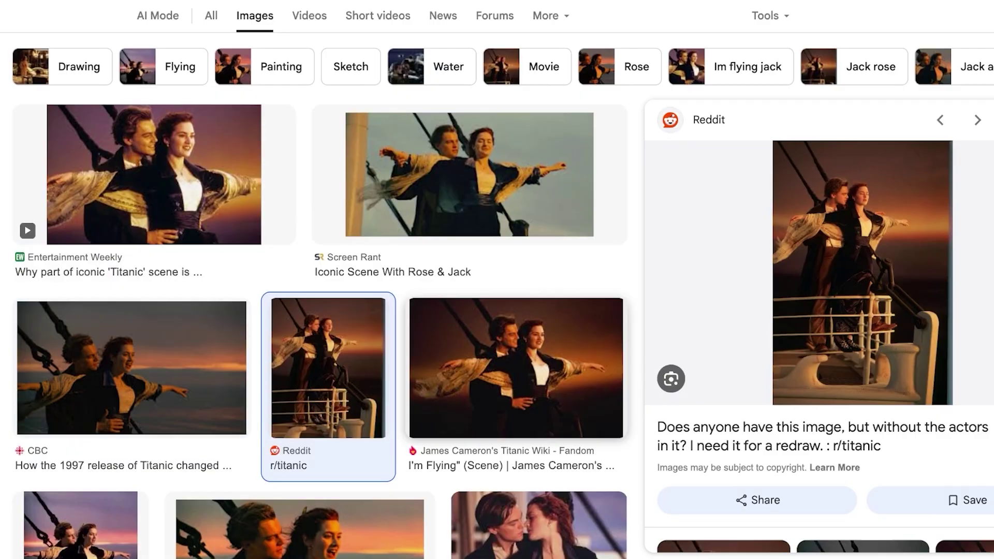
click(507, 377)
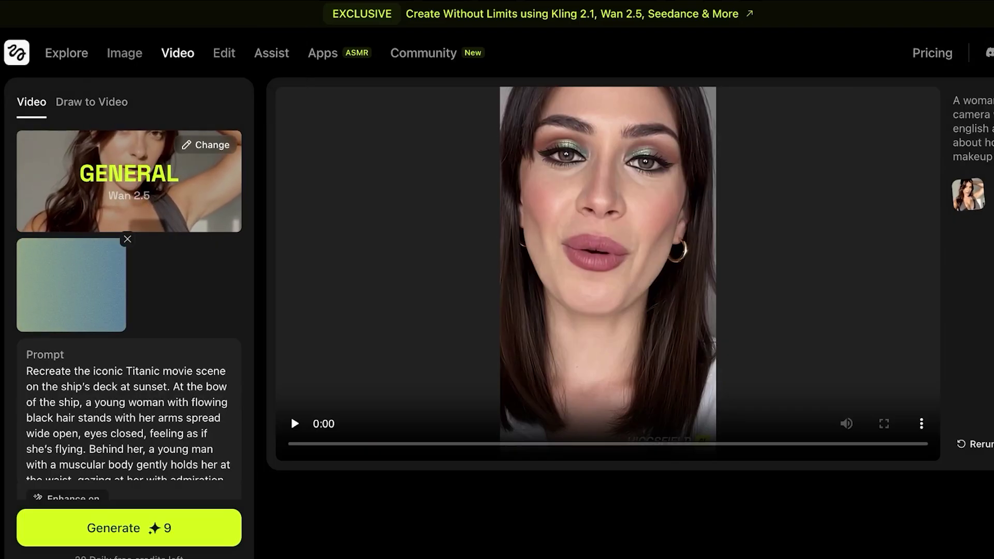
Choose 720p as the resolution and generate the Titanic video with Wan 2.5 Fast
scroll(129, 362, down, 3)
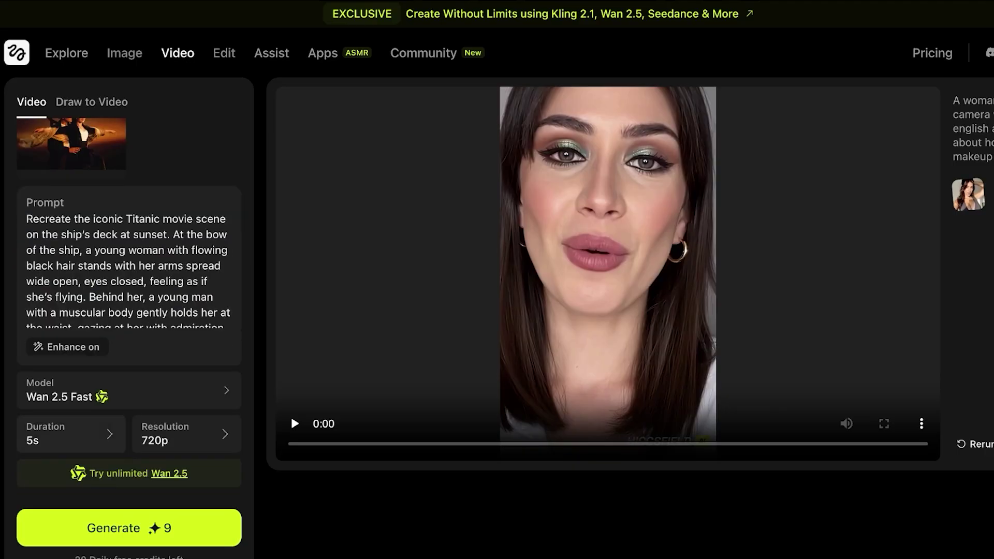
click(186, 434)
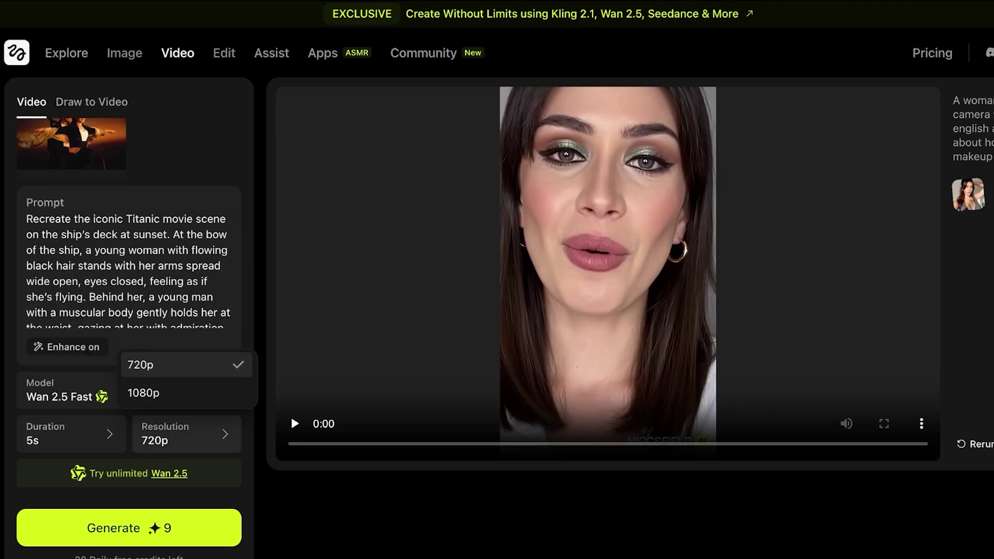
click(187, 364)
click(129, 527)
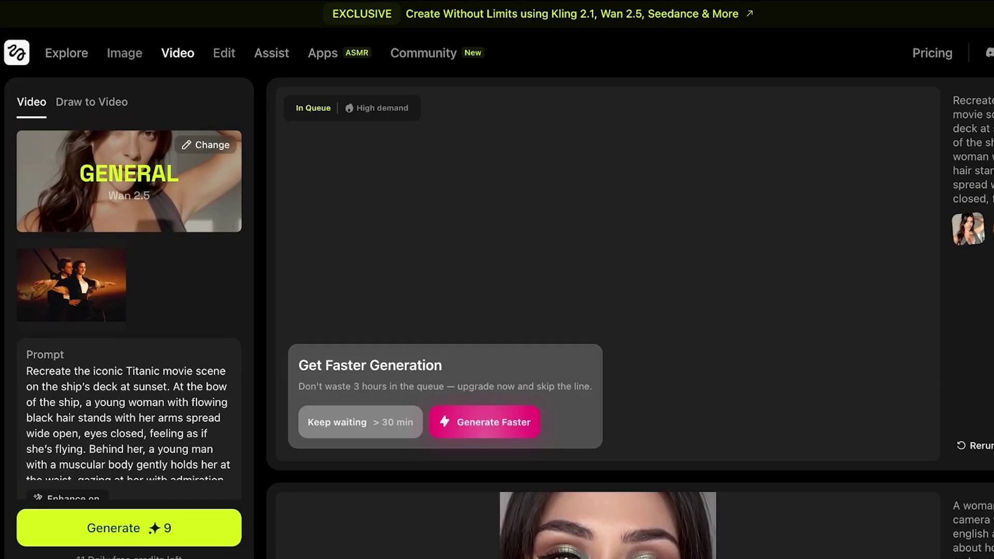
Play the earlier generated video of the woman talking about makeup, then pause it and jump back to near its beginning
scroll(604, 318, down, 5)
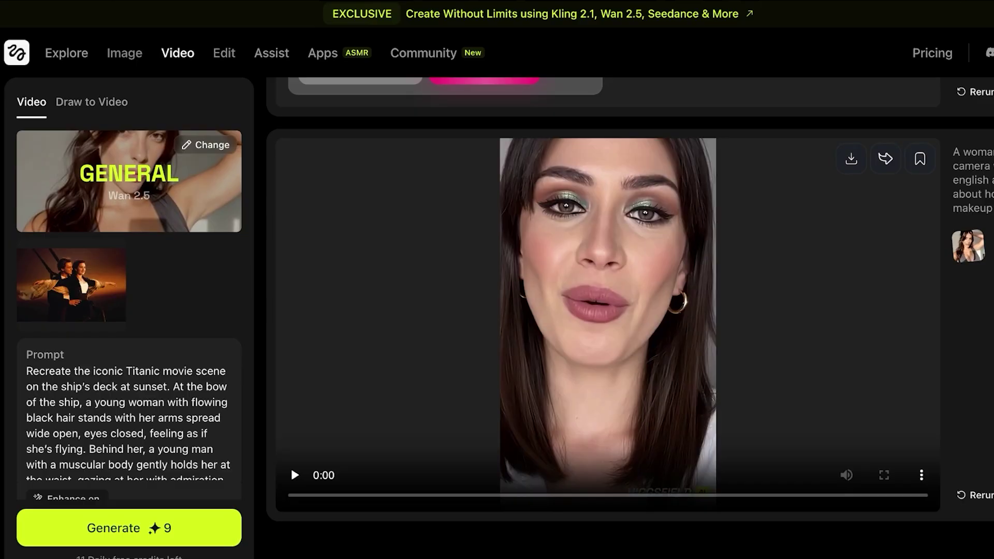
scroll(291, 465, up, 6)
scroll(291, 464, down, 6)
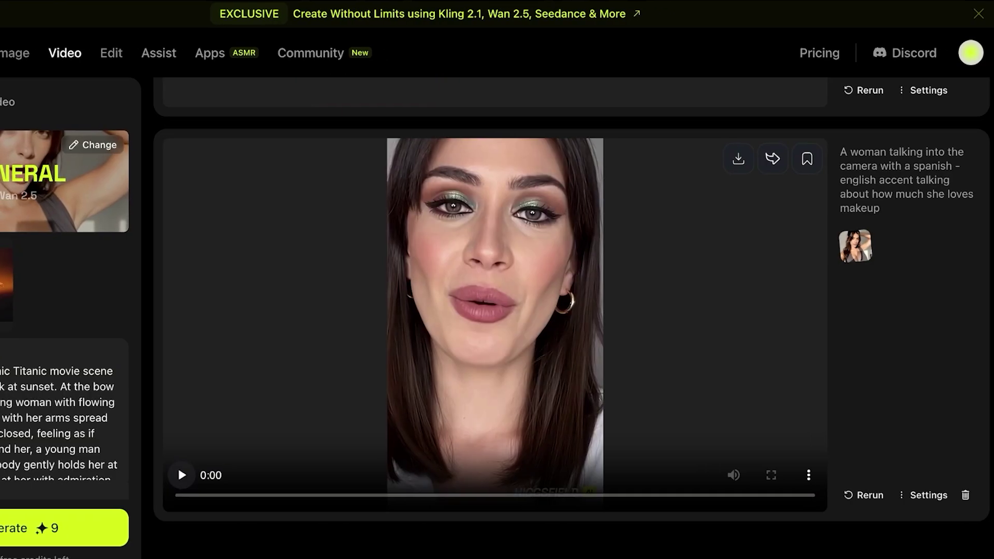
click(178, 465)
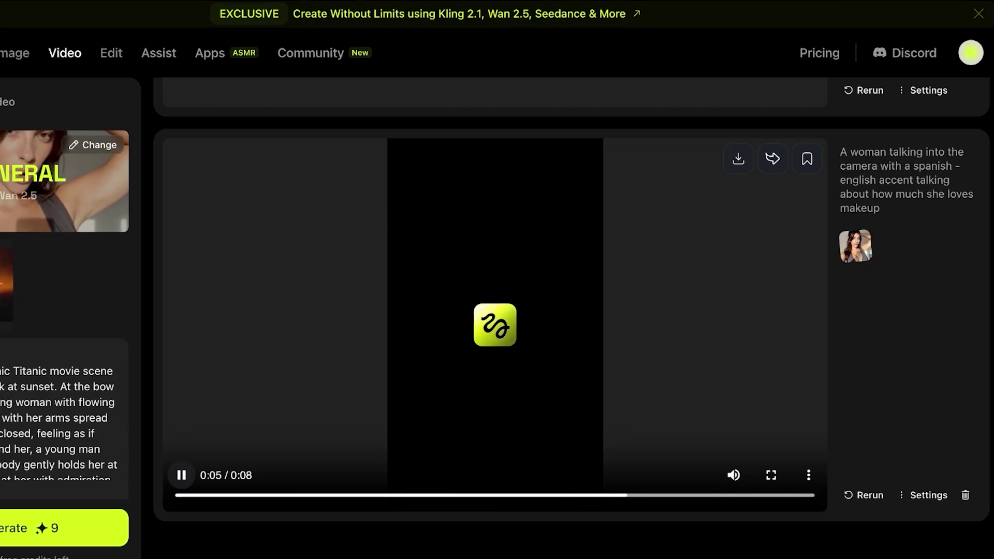
click(178, 465)
click(254, 495)
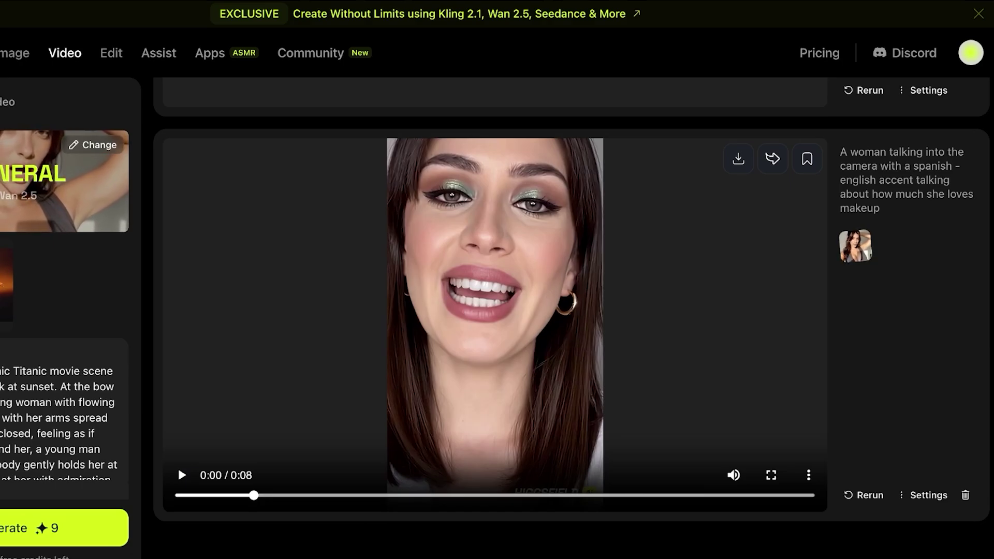
Open the Higgsfield pricing page and switch the plans to monthly billing
scroll(495, 325, up, 7)
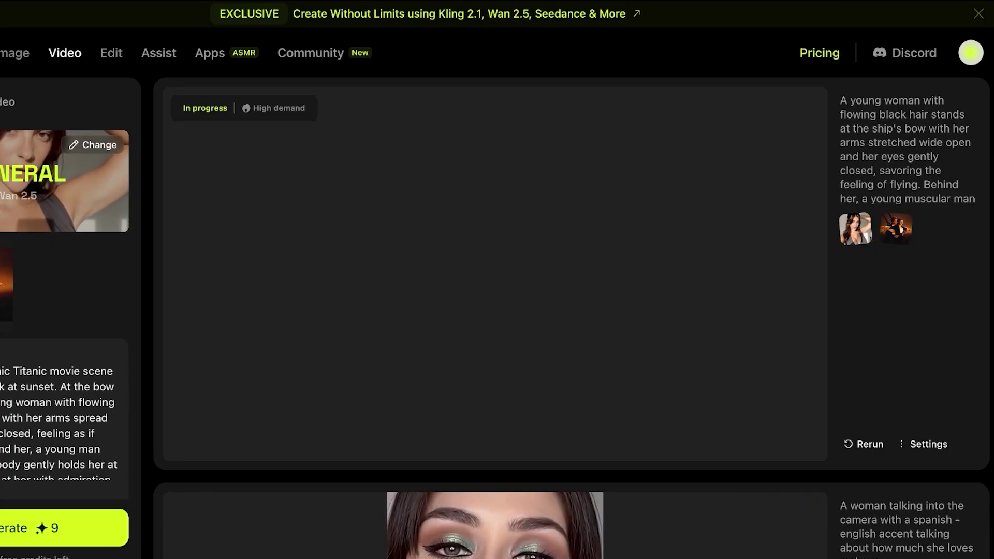
right_click(819, 53)
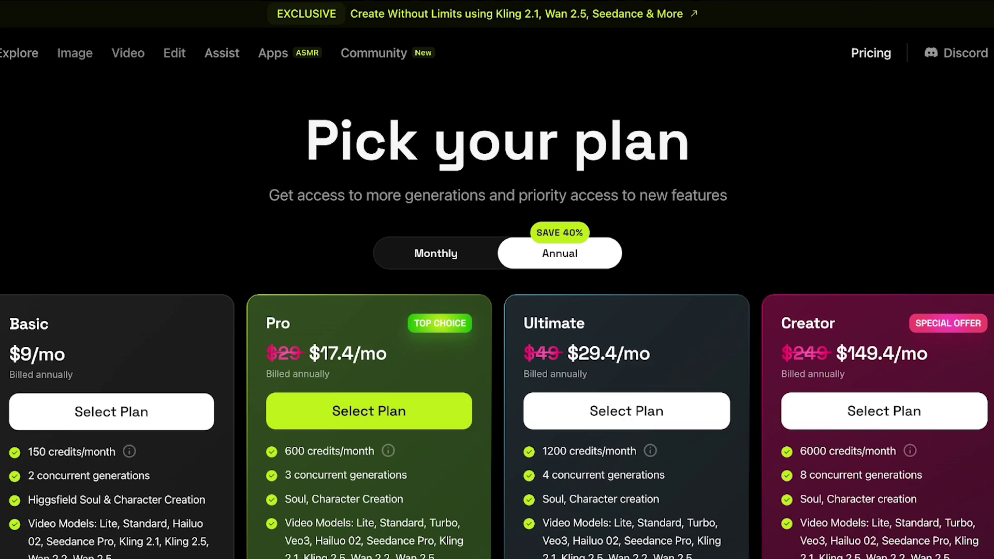
scroll(497, 310, down, 5)
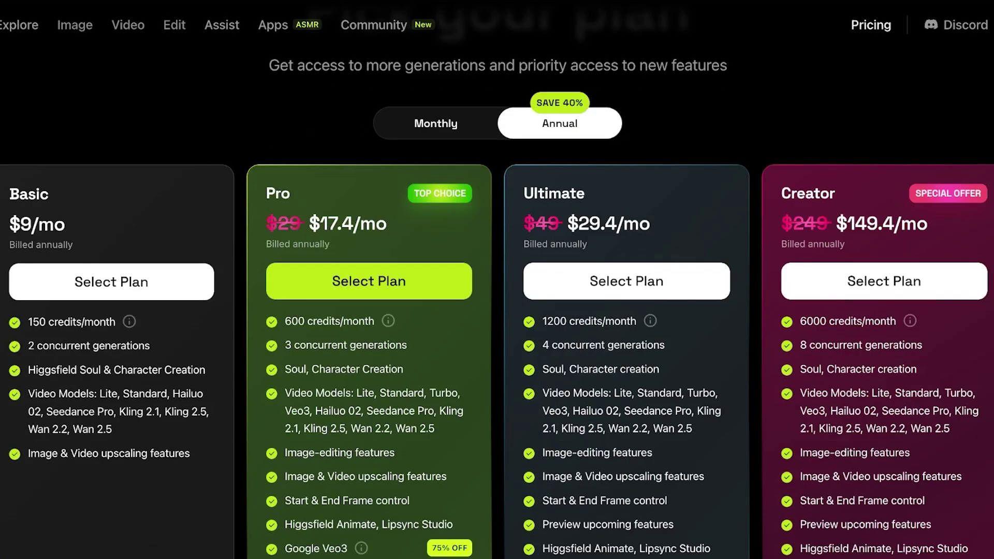
click(436, 124)
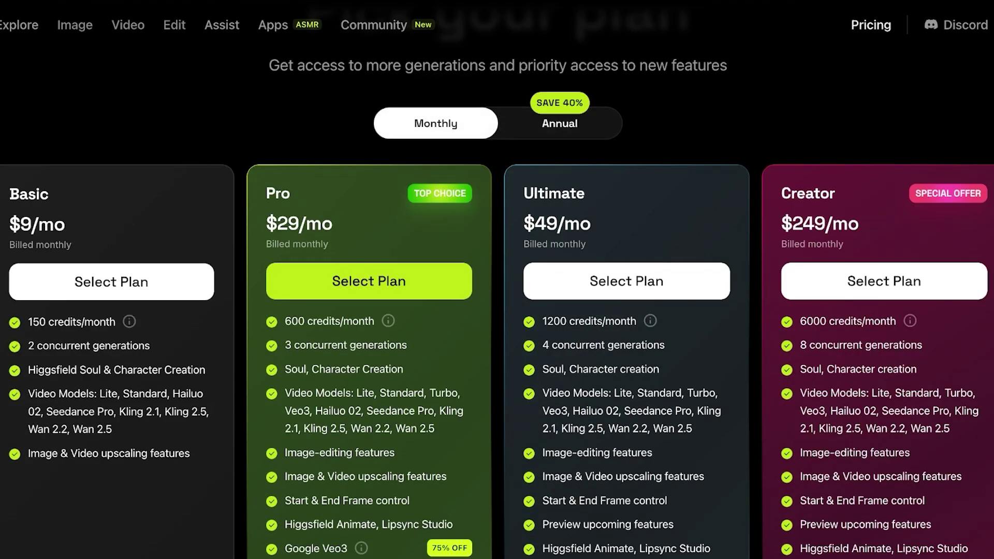
Examine the credits, video models and unlimited features included in the Basic, Pro, Ultimate and Creator plans
scroll(497, 311, down, 1)
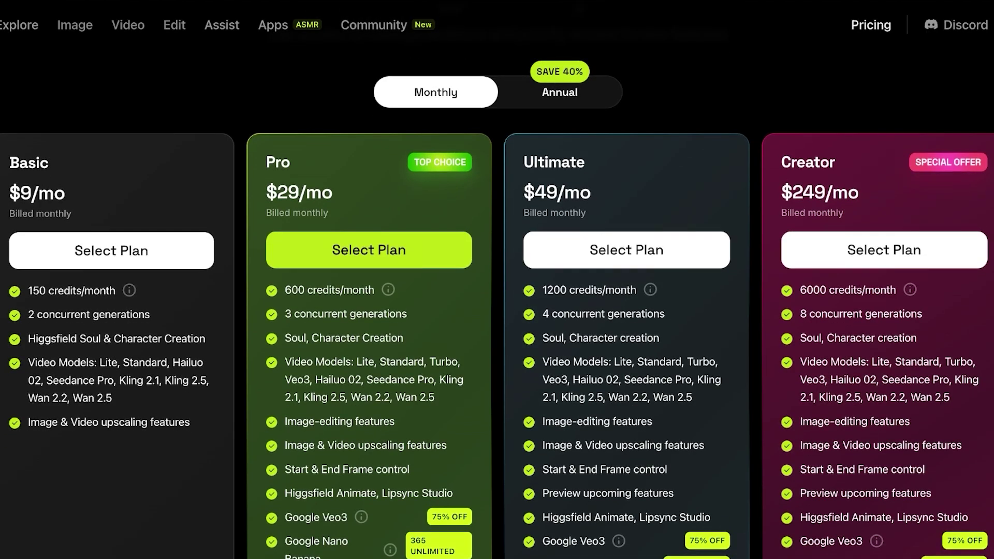
scroll(496, 310, down, 1)
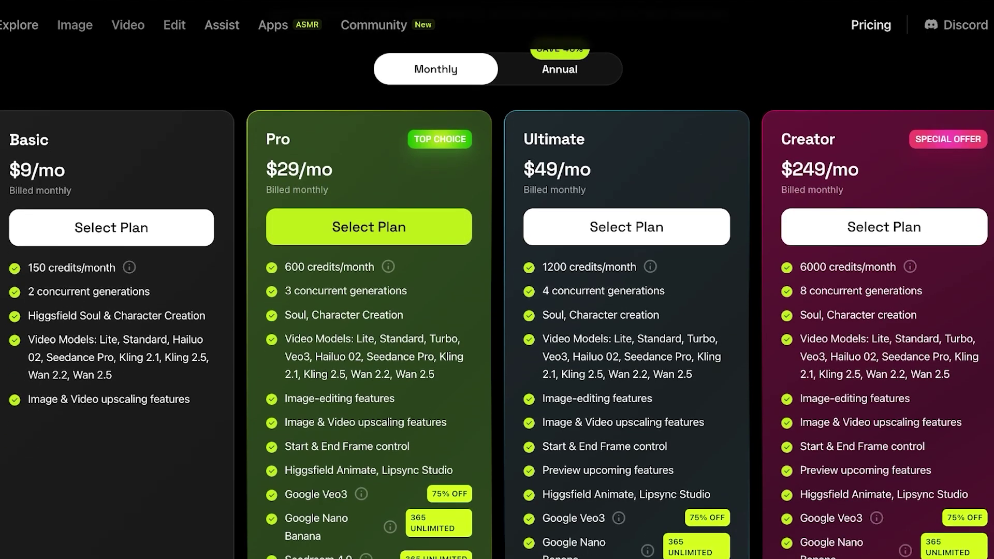
scroll(497, 310, down, 3)
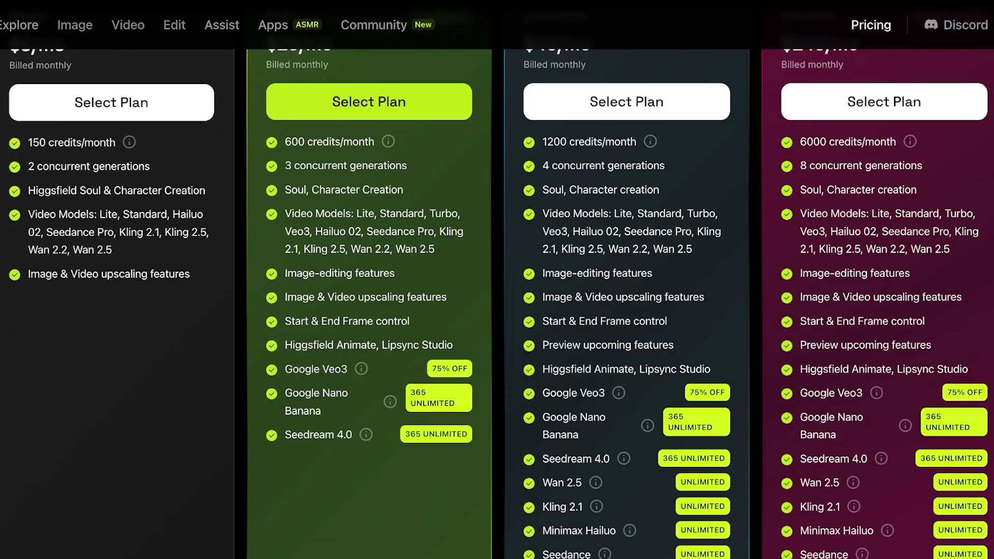
mouse_move(390, 402)
mouse_move(361, 369)
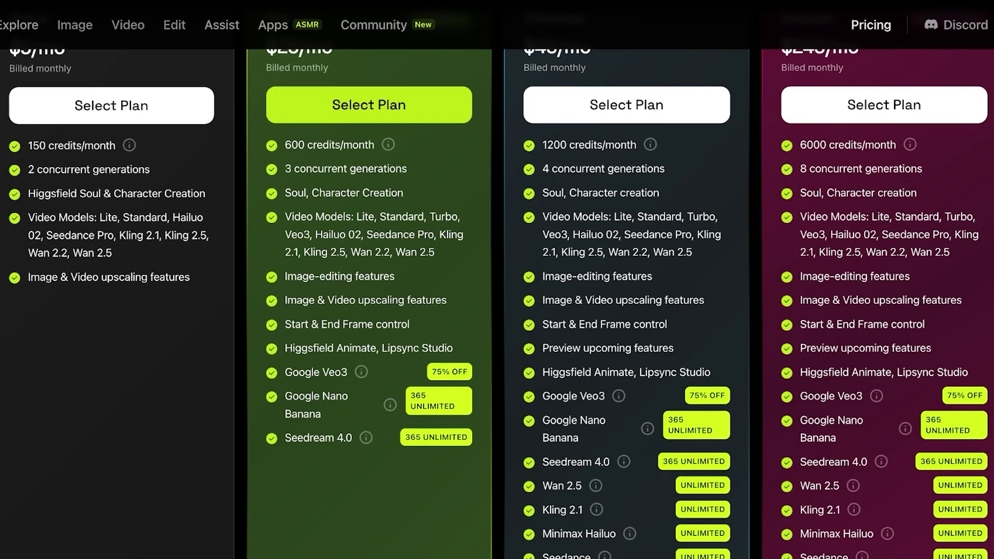
scroll(497, 290, up, 2)
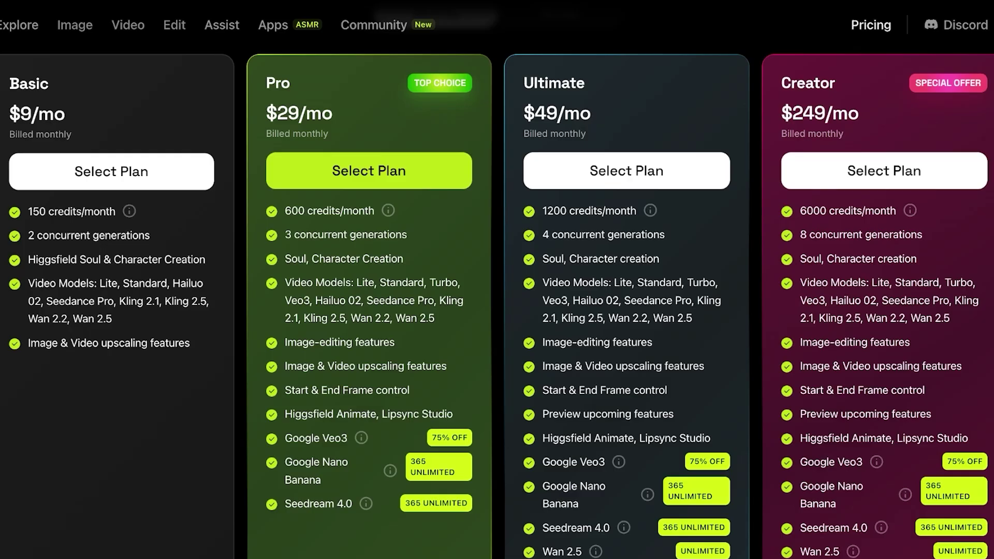
scroll(497, 290, down, 3)
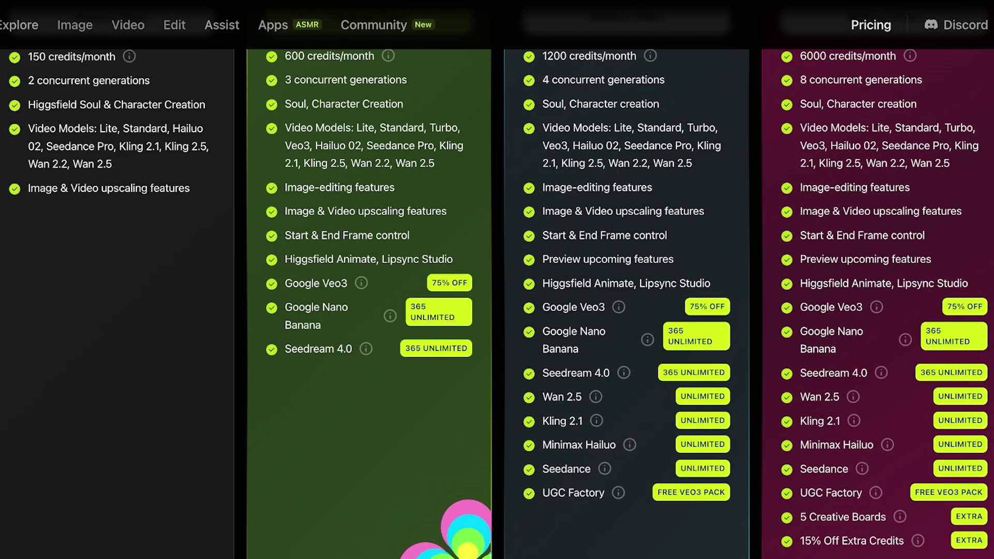
mouse_move(630, 445)
scroll(497, 289, up, 4)
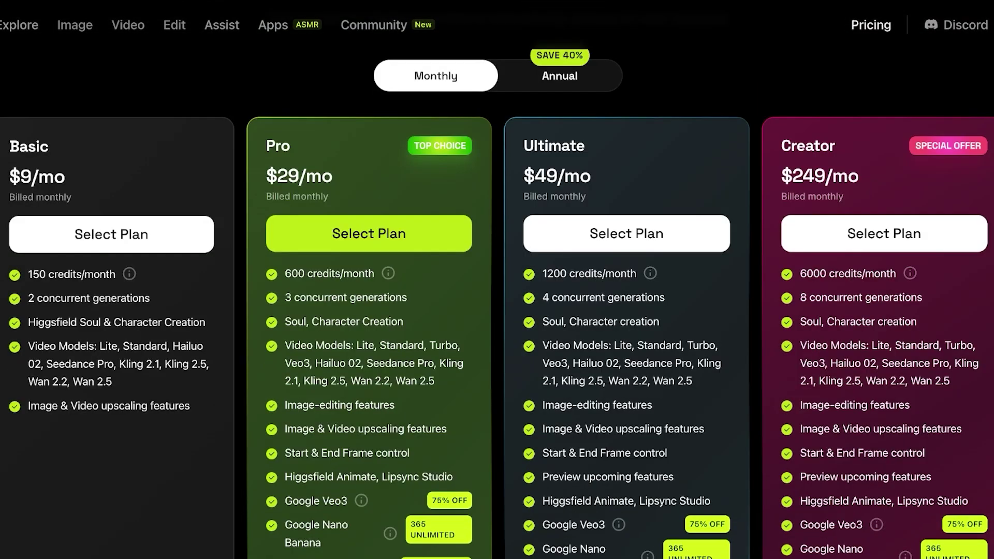
scroll(496, 290, down, 7)
scroll(497, 290, up, 4)
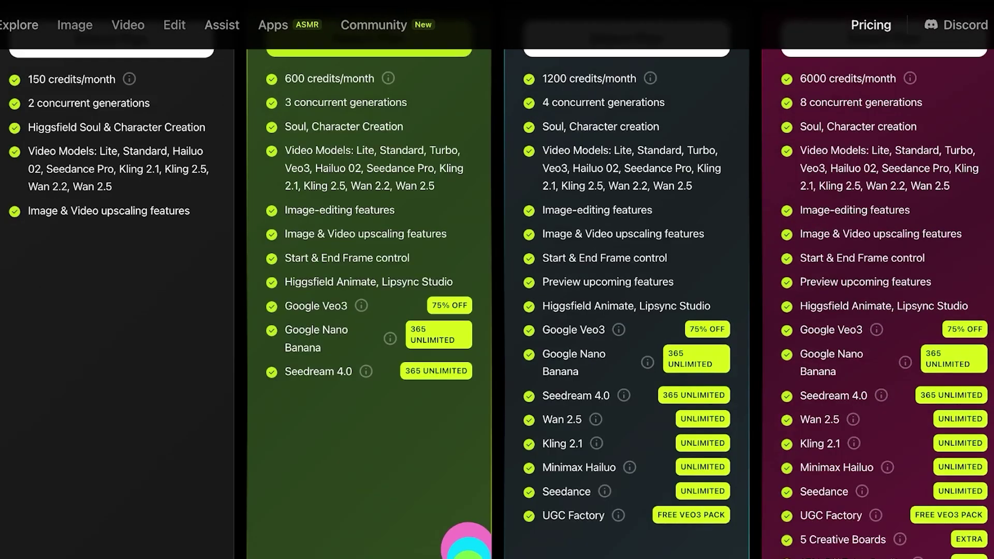
scroll(497, 290, up, 1)
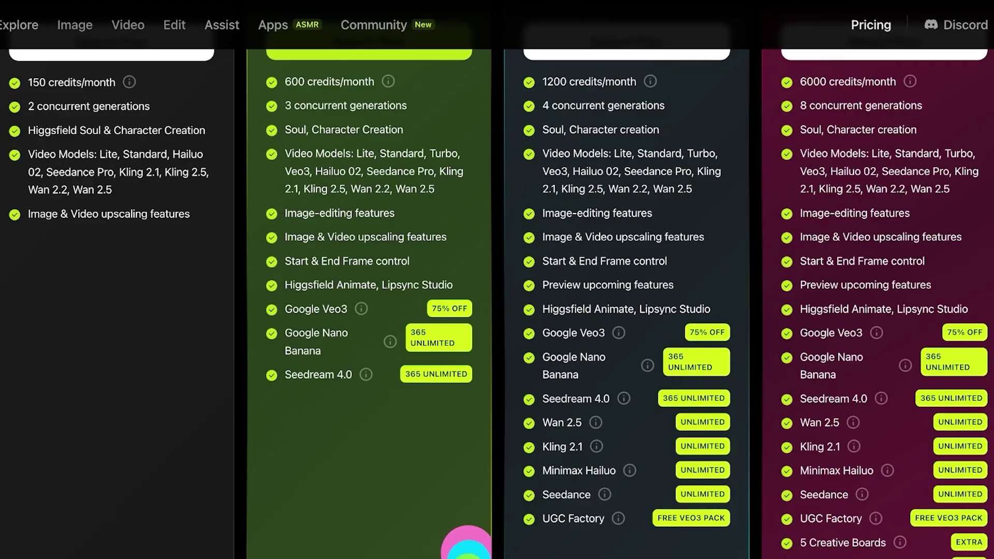
Compare the monthly prices and features of the Basic, Pro, Ultimate and Creator plans, and switch the plans to annual billing
scroll(497, 290, up, 7)
scroll(497, 290, down, 3)
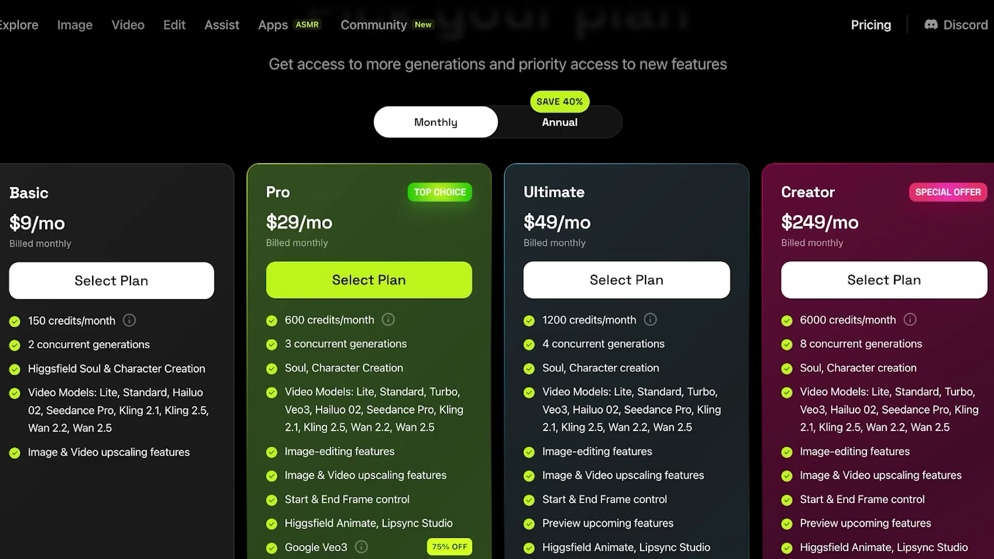
scroll(496, 290, down, 3)
scroll(497, 290, up, 1)
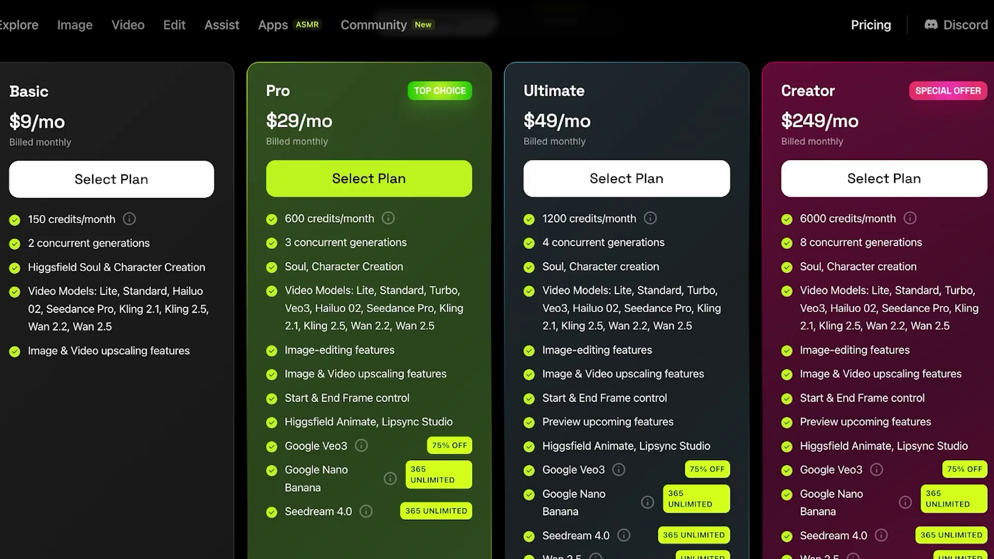
scroll(497, 290, up, 1)
scroll(497, 290, down, 1)
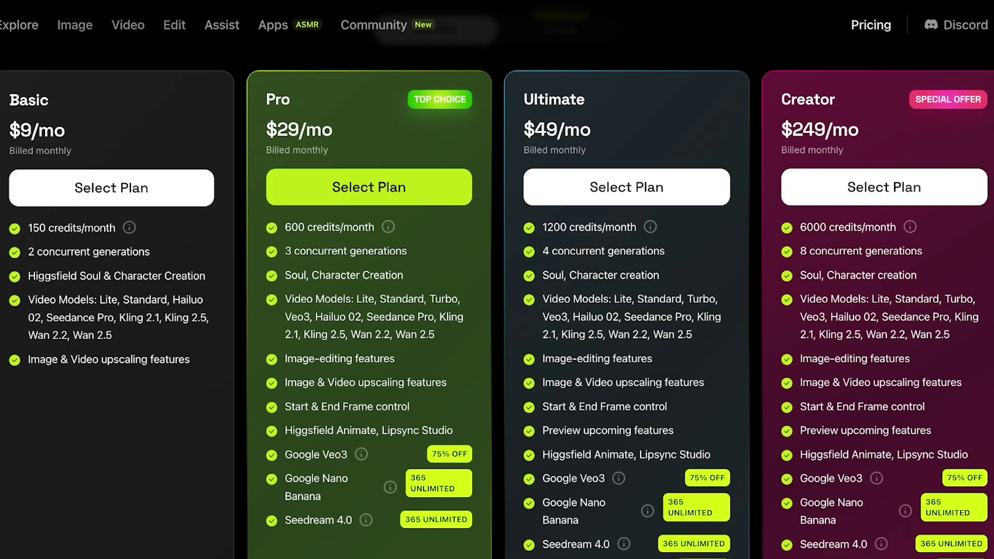
scroll(368, 270, up, 3)
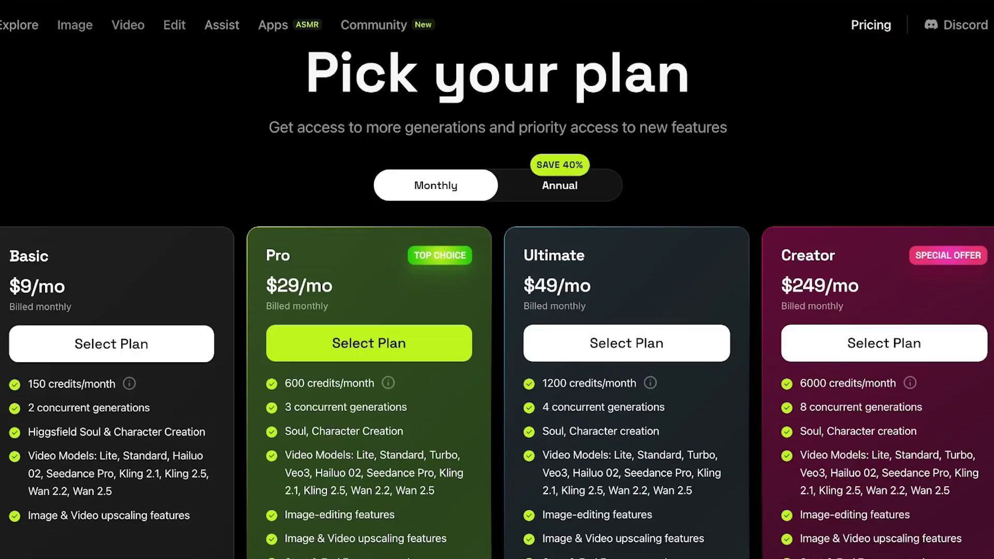
scroll(368, 269, down, 5)
scroll(369, 269, up, 3)
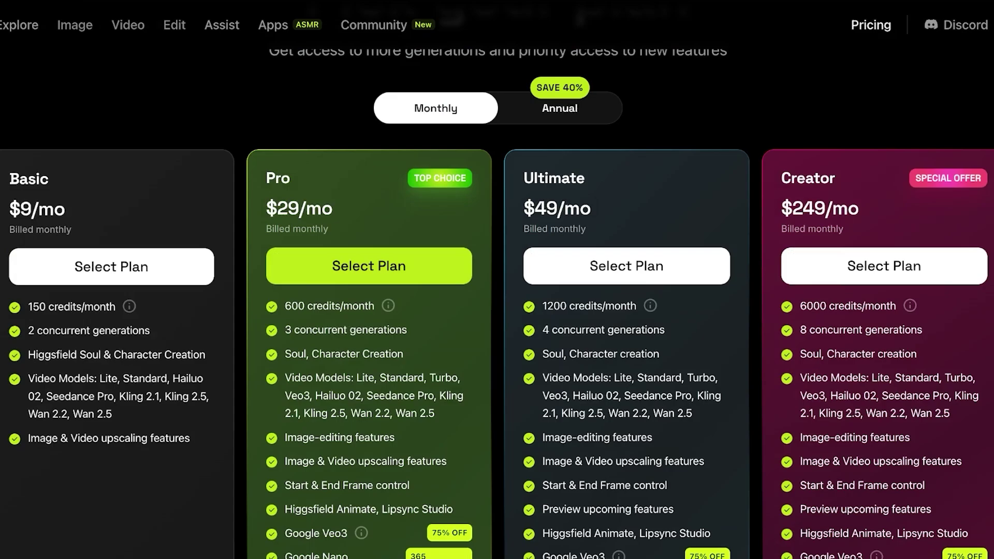
click(560, 108)
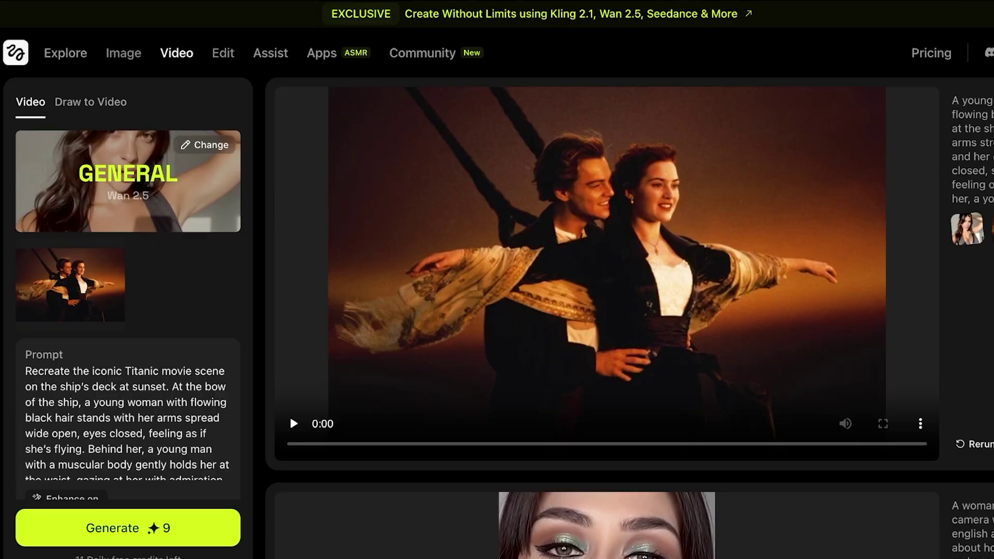
Play the generated Titanic bow scene video from the start and pause it at 0:03
mouse_move(290, 414)
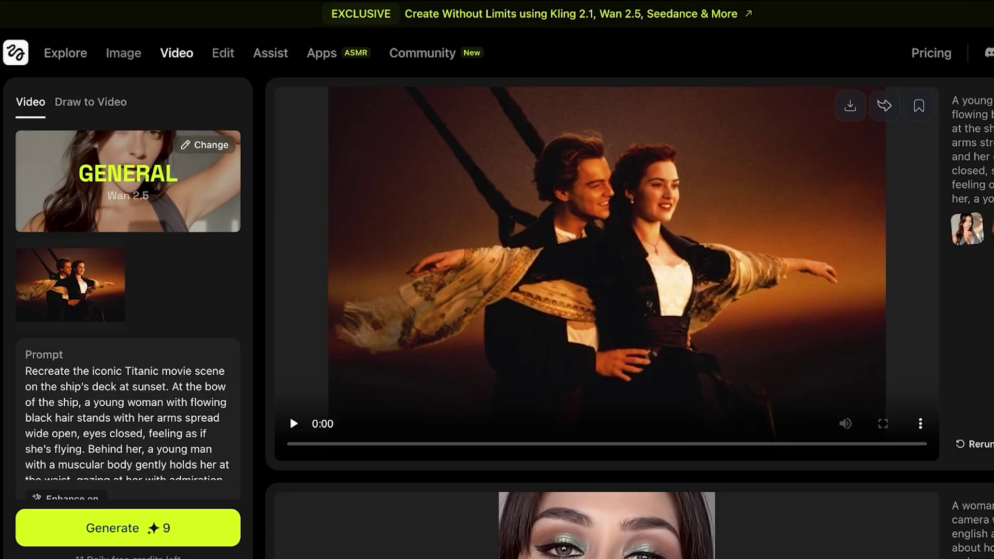
click(293, 423)
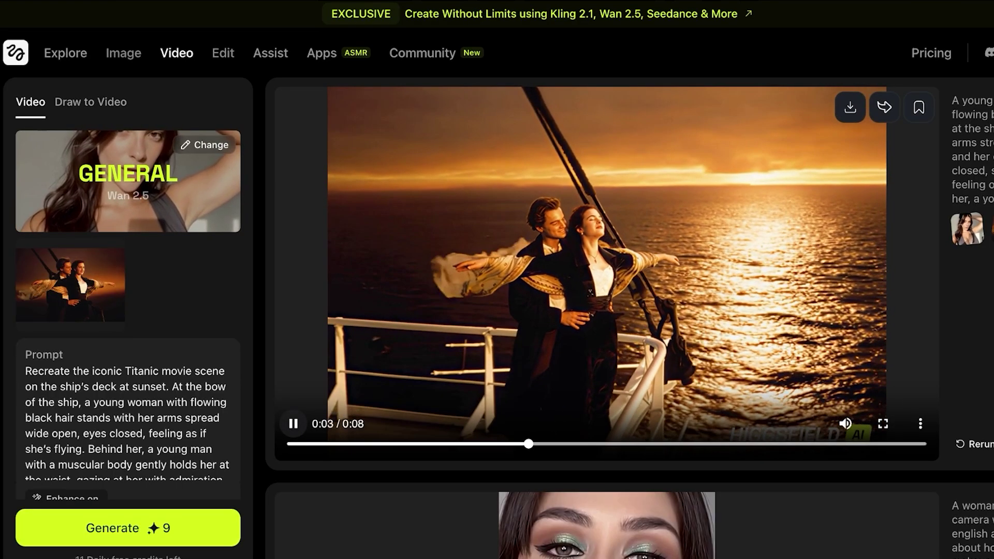
key(space)
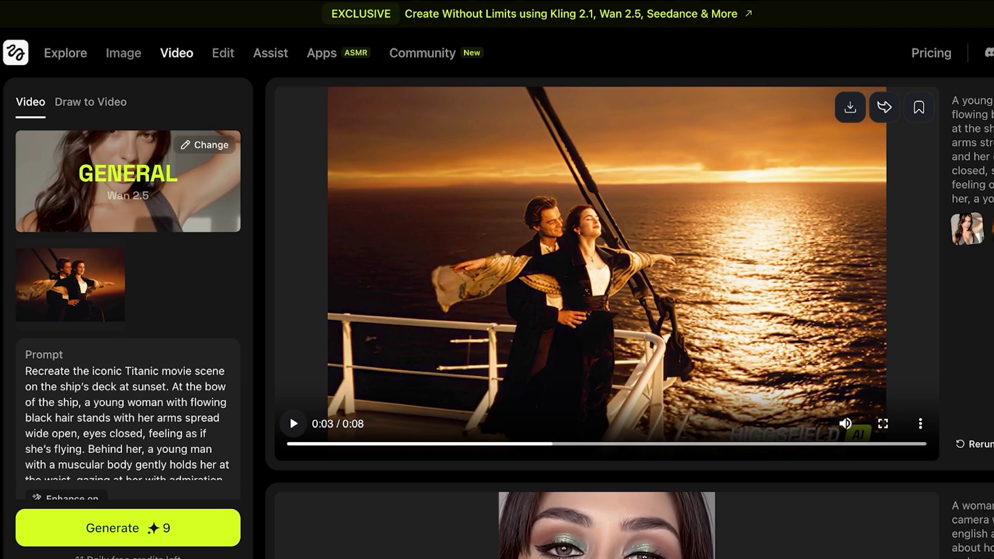